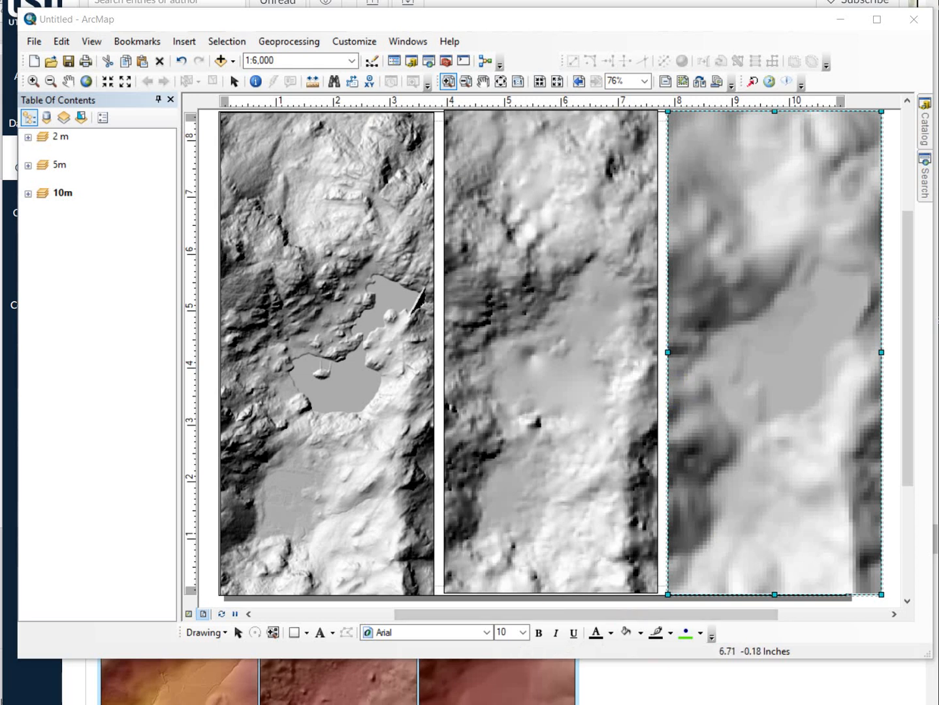
- Expand the 2 m data frame's layers and examine its map with the coloured bcc_2m_hs hillshade shown and hidden
left_click(28, 137)
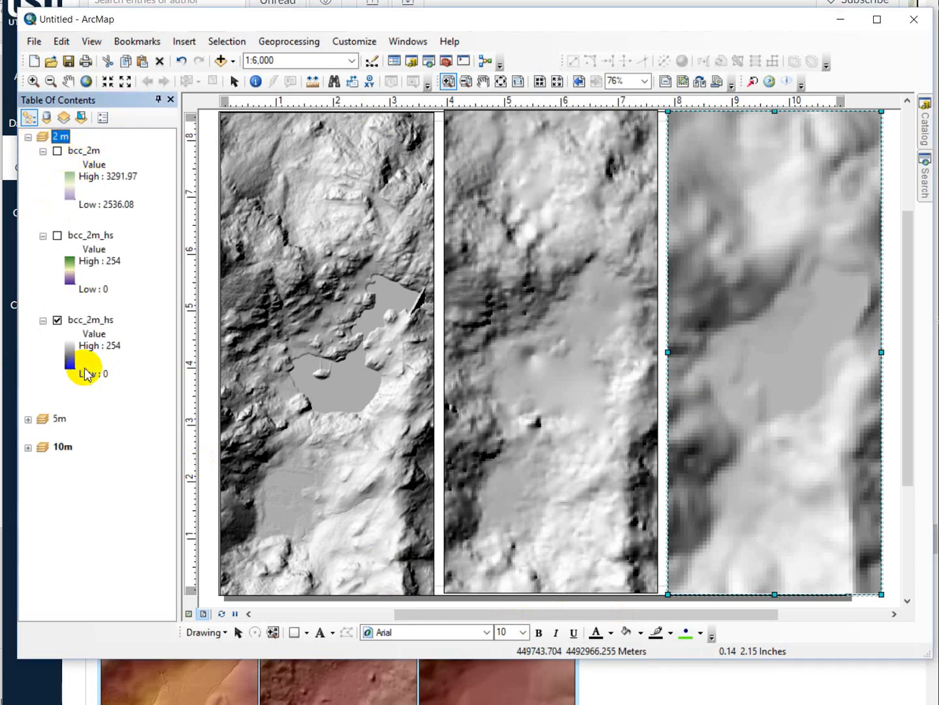
left_click(28, 137)
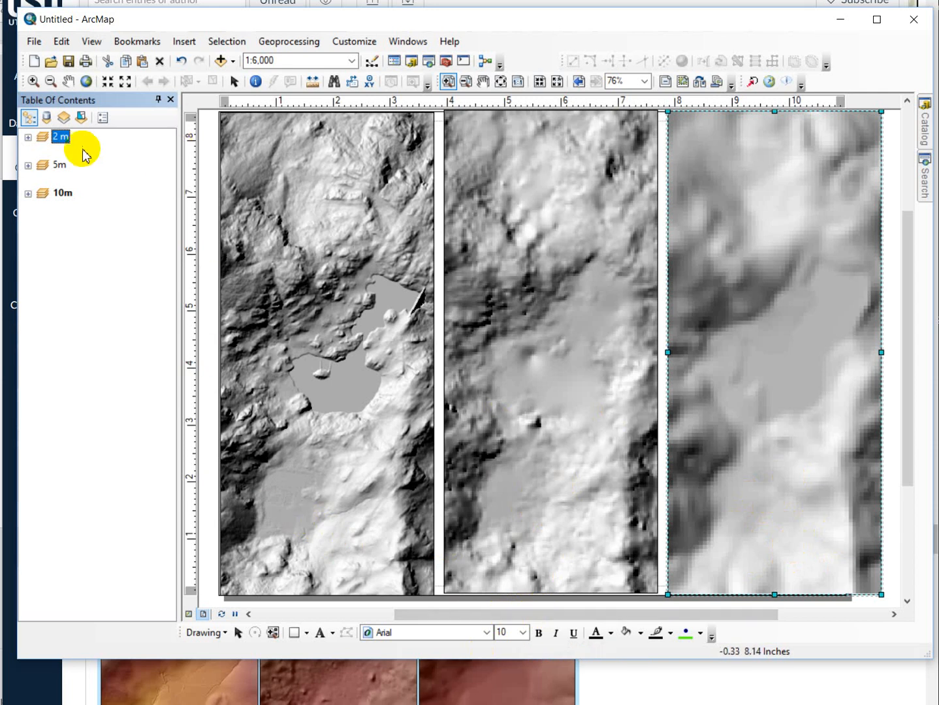
left_click(27, 138)
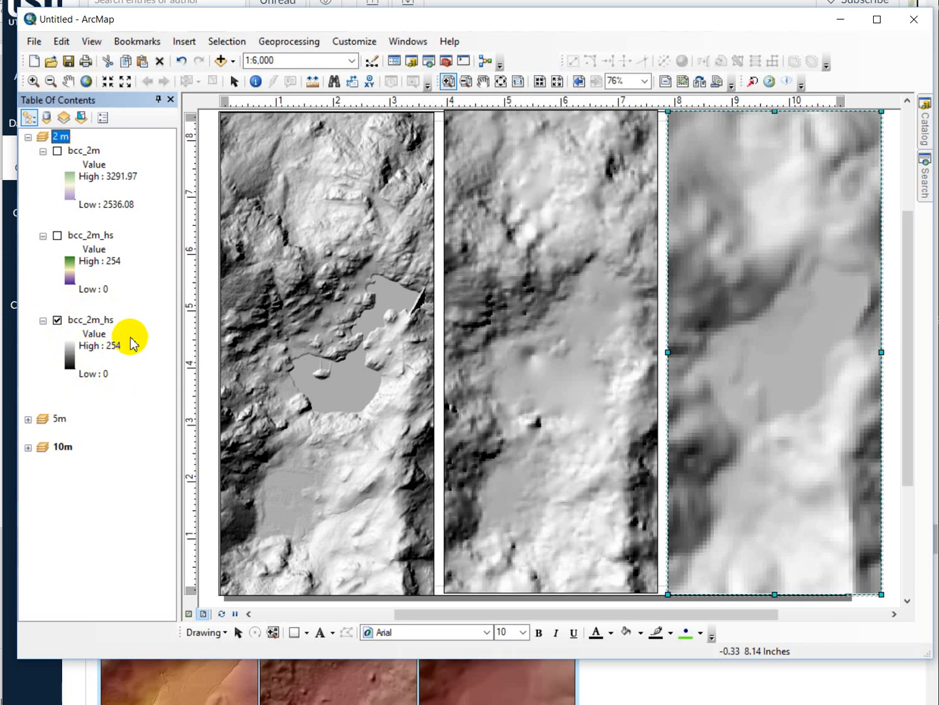
left_click(58, 235)
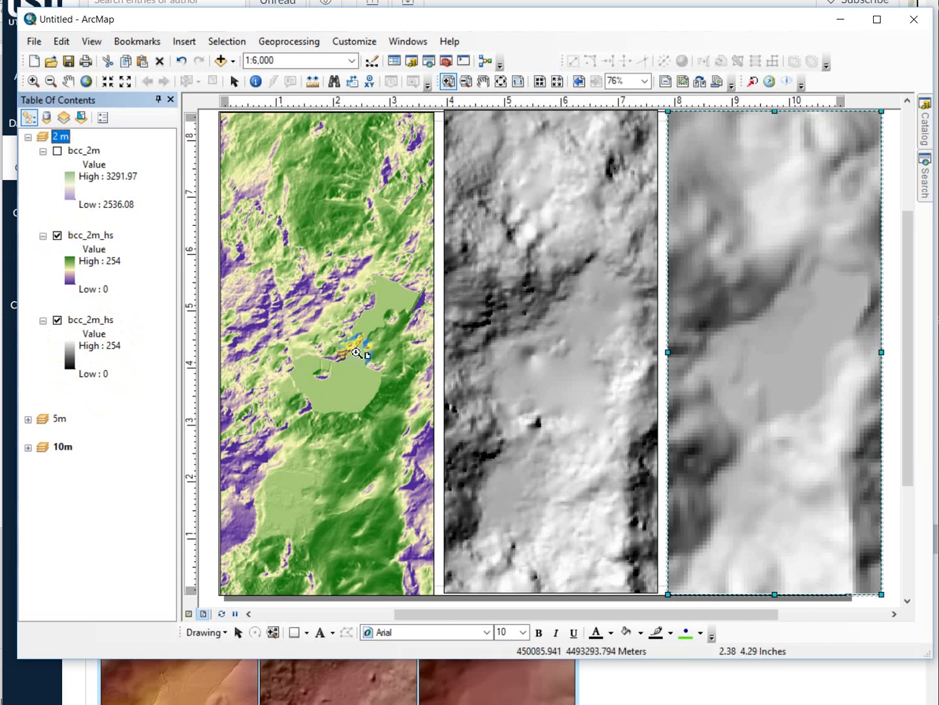
left_click(57, 235)
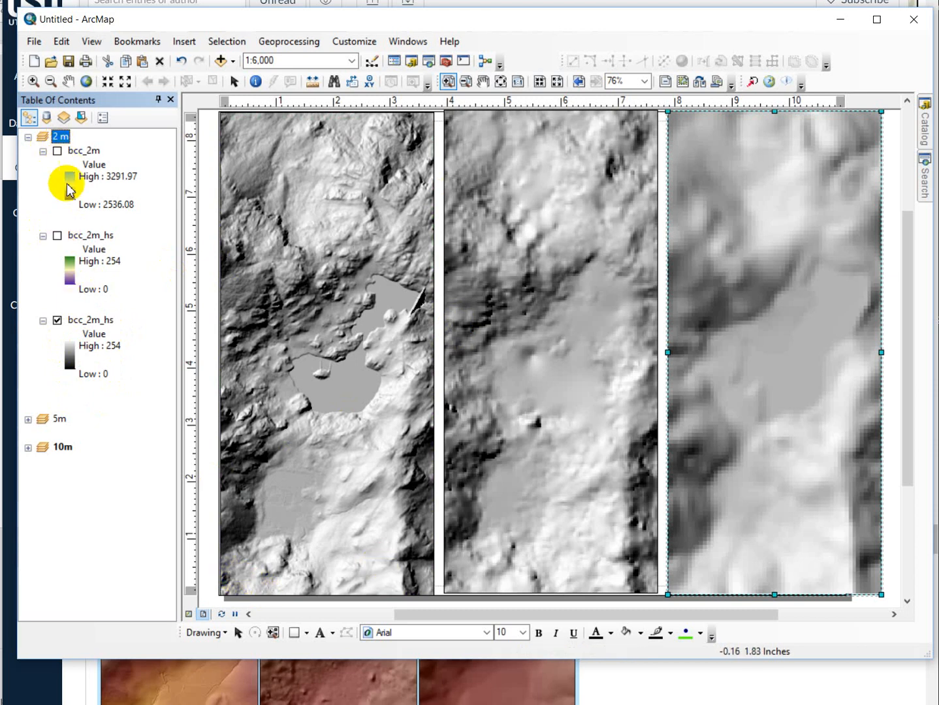
- Turn on the bcc_2m elevation layer and the coloured bcc_2m_hs hillshade in the 2 m data frame
left_click(56, 152)
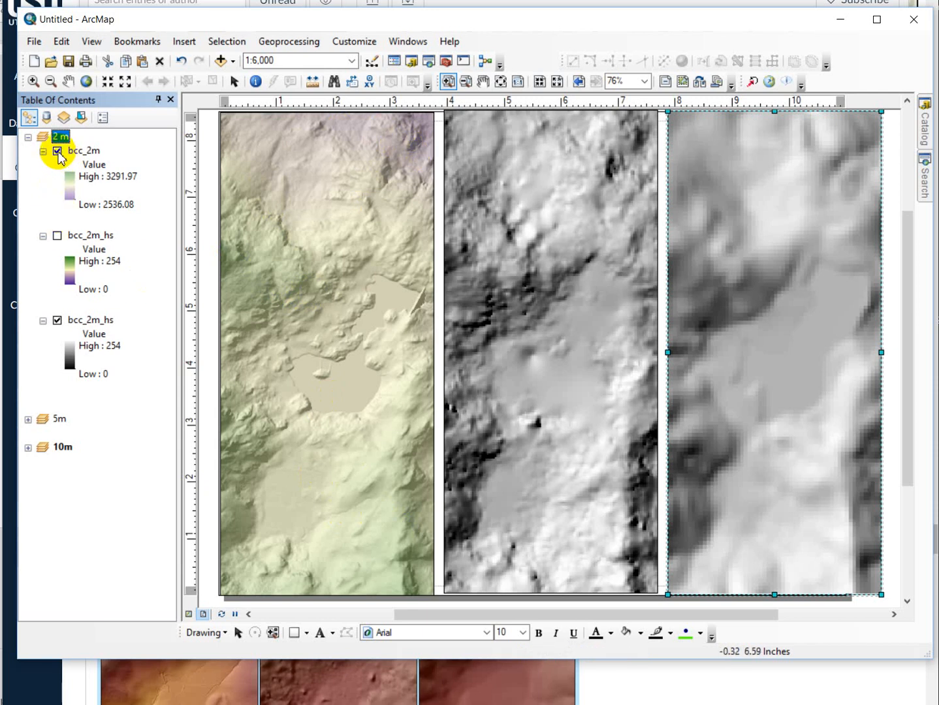
left_click(57, 236)
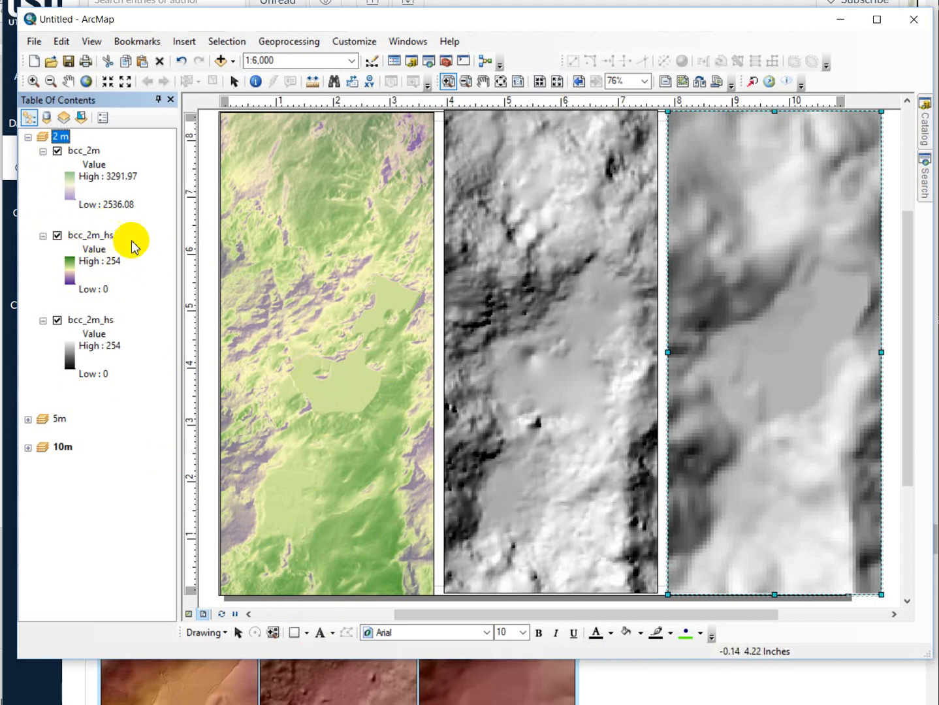
left_click(58, 235)
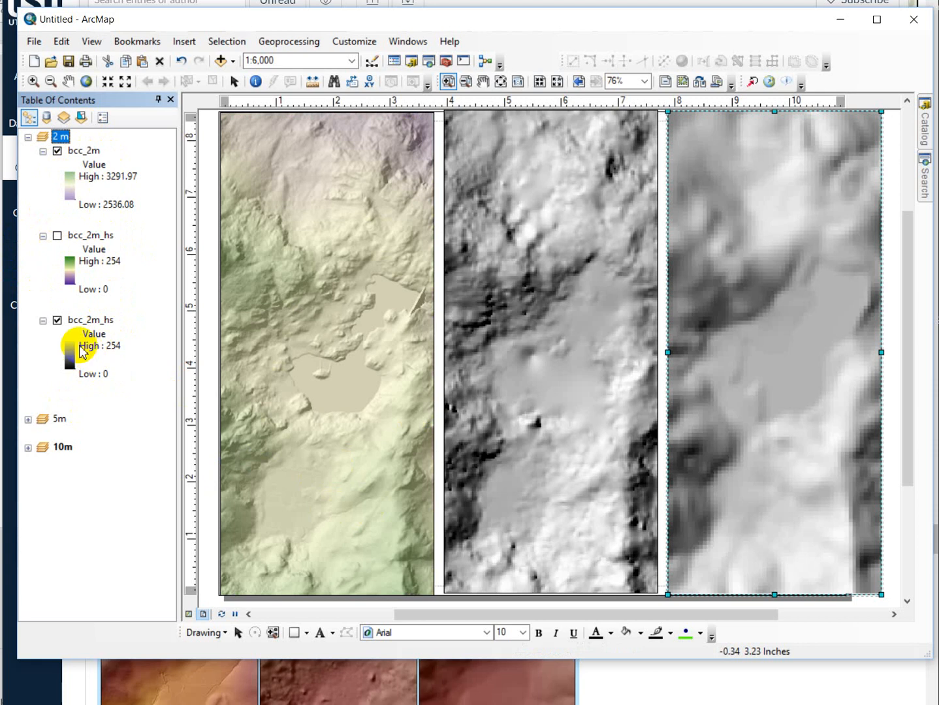
left_click(58, 235)
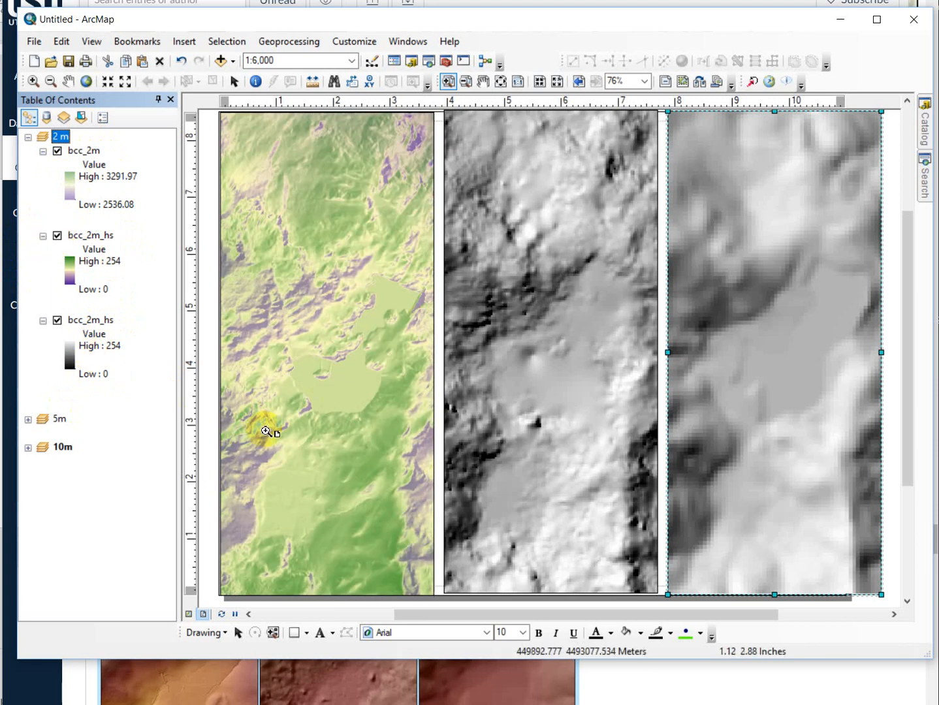
- Expand the 5m data frame and turn on its bcc_5m elevation layer and coloured bcc_5m_hs hillshade
left_click(28, 418)
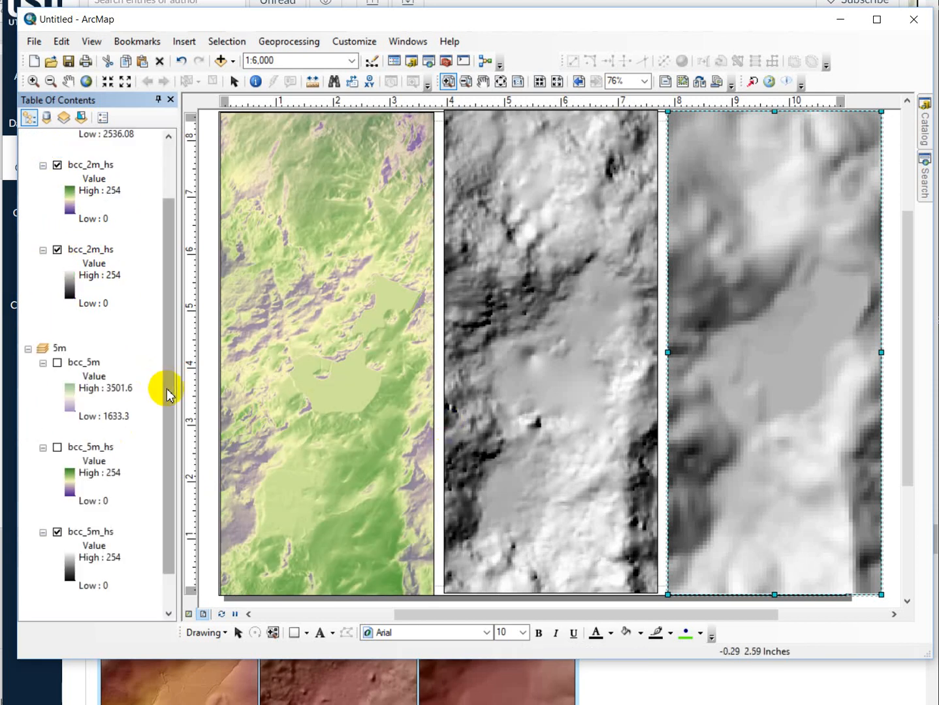
left_click(57, 363)
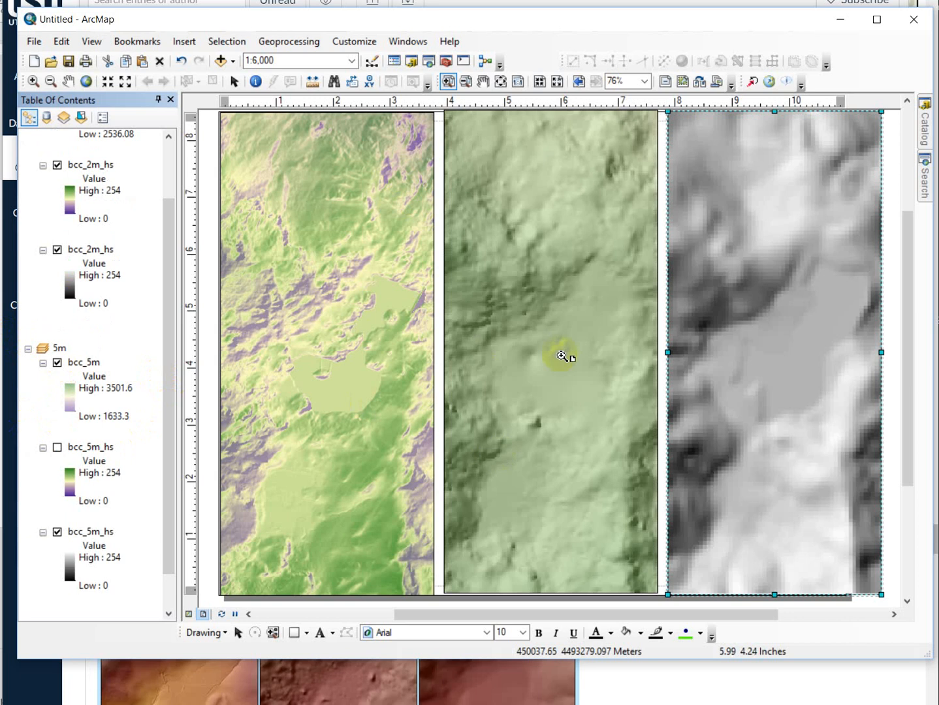
left_click(57, 448)
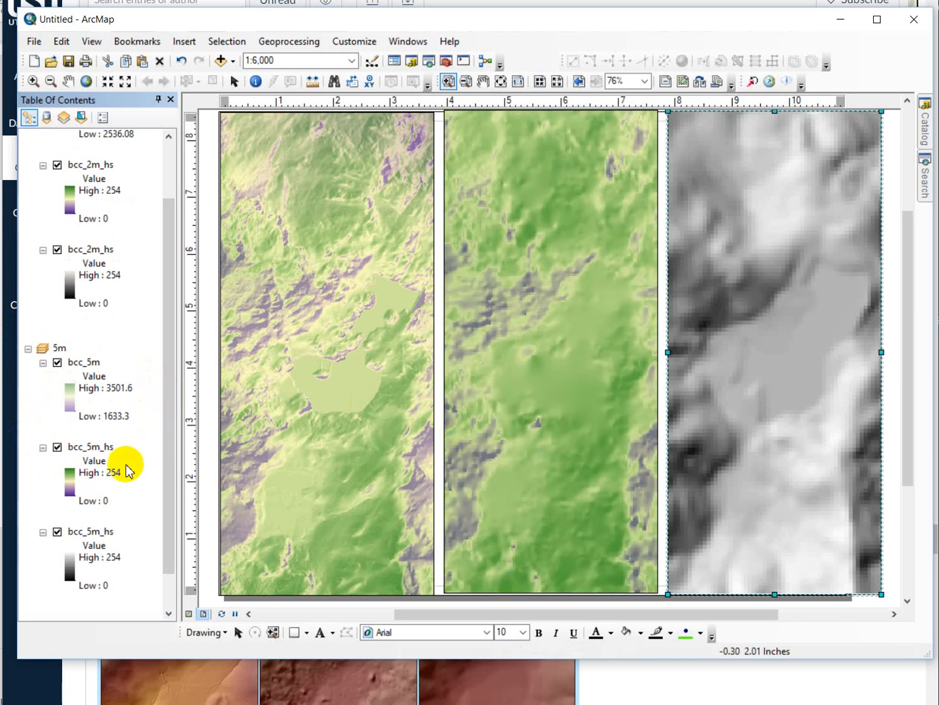
left_click(57, 448)
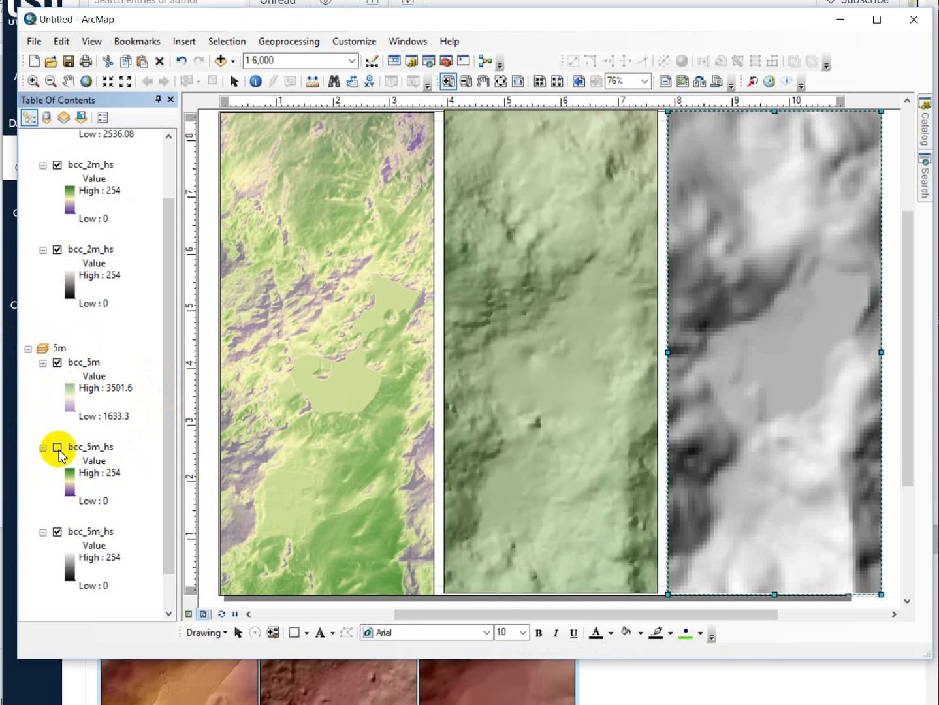
left_click(57, 448)
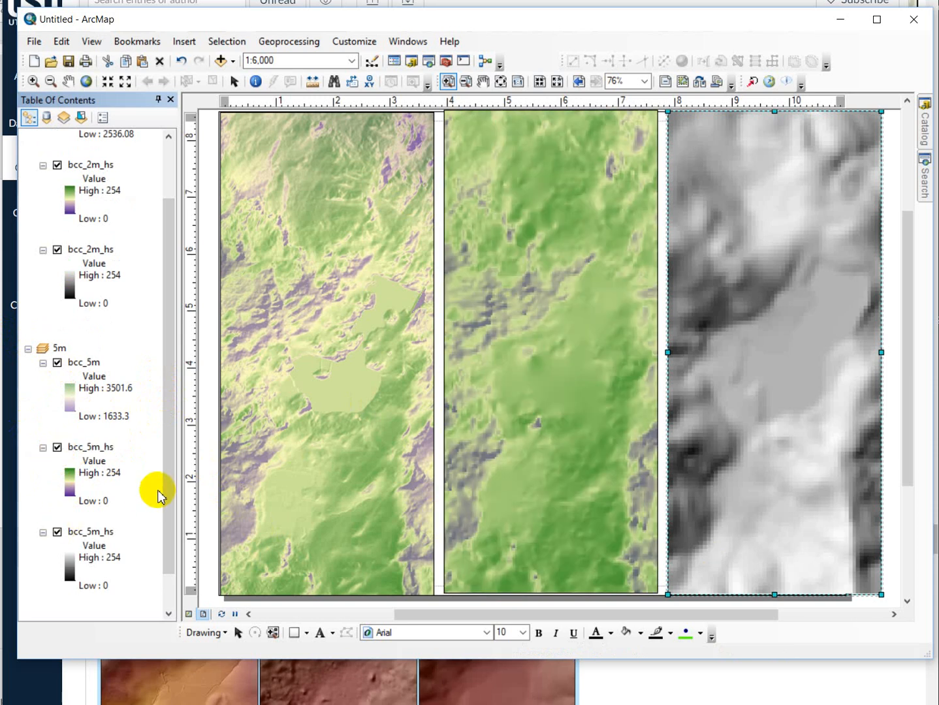
- Expand the 10m data frame and review the cell size and spatial reference in the bcc_10m_GCS layer's source properties
scroll(169, 535, "down", 1)
left_click(28, 588)
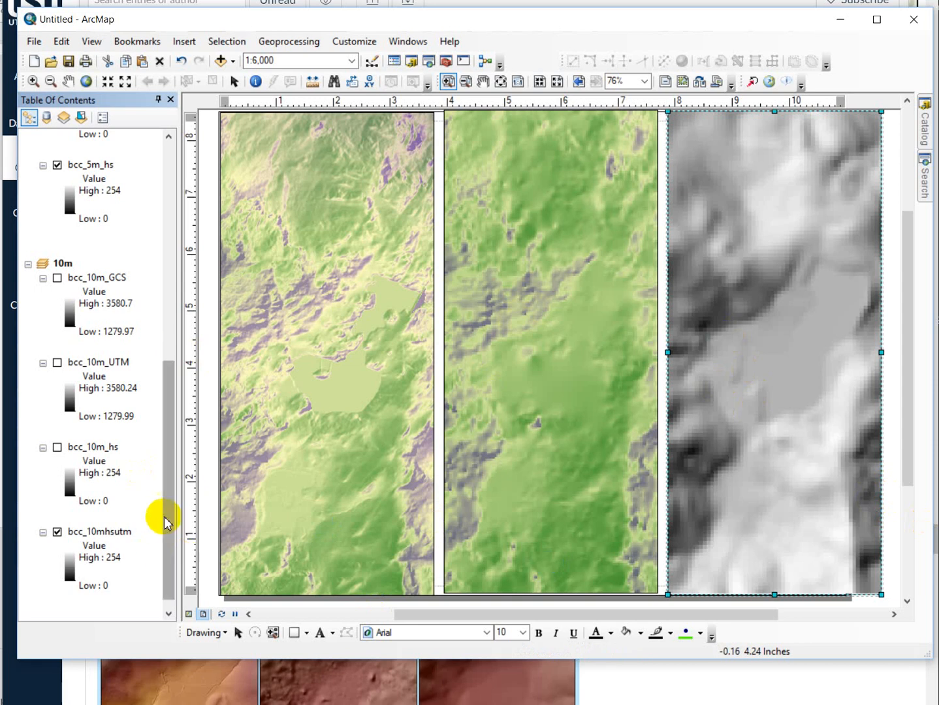
right_click(92, 278)
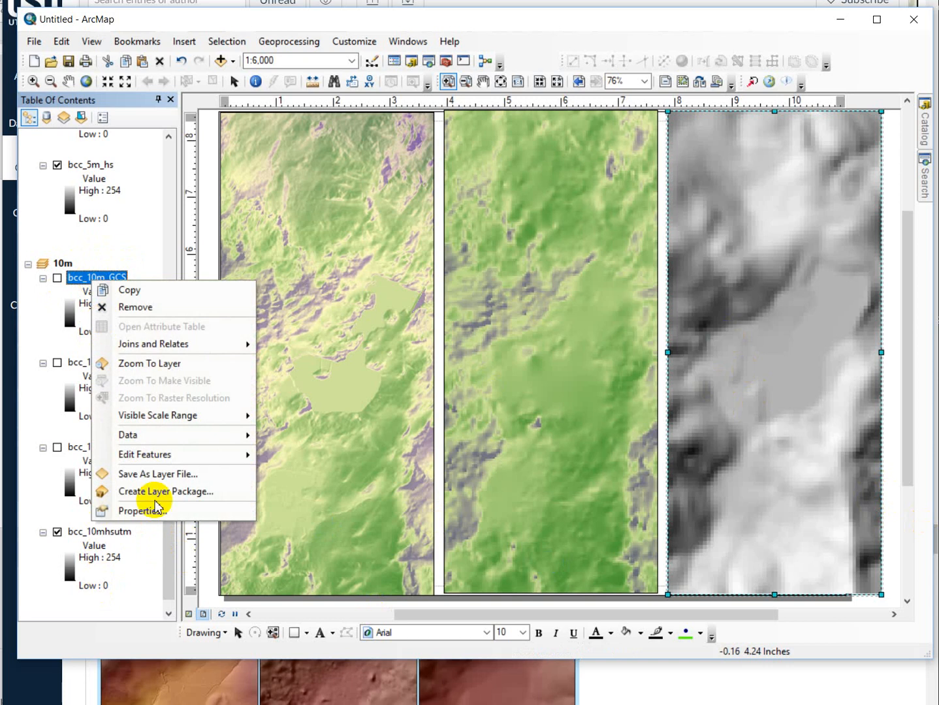
left_click(176, 514)
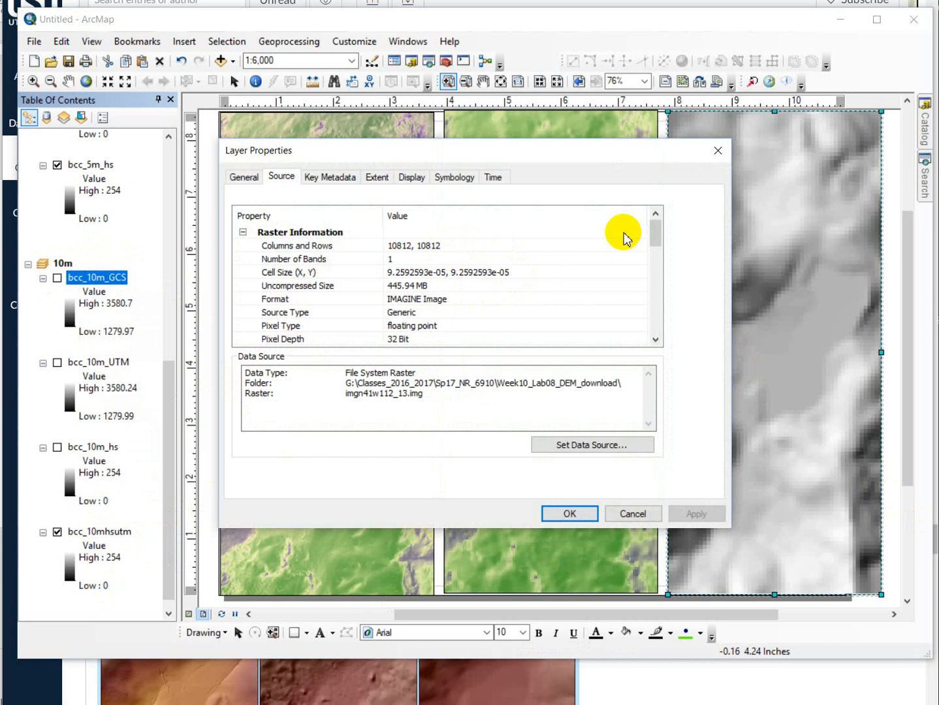
left_click_drag(655, 229, 655, 270)
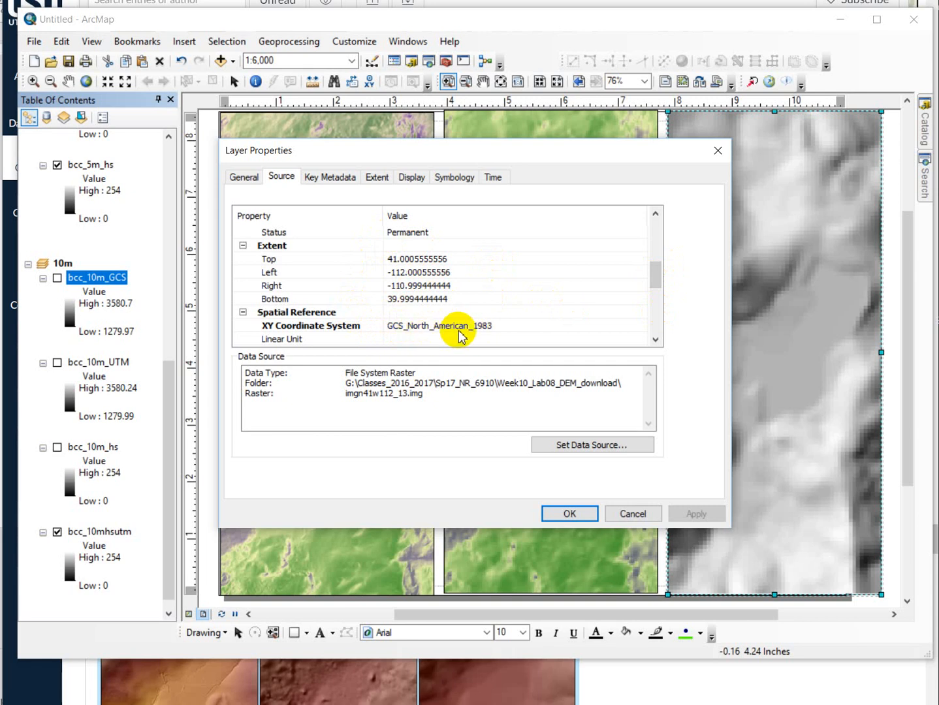
left_click_drag(656, 277, 613, 287)
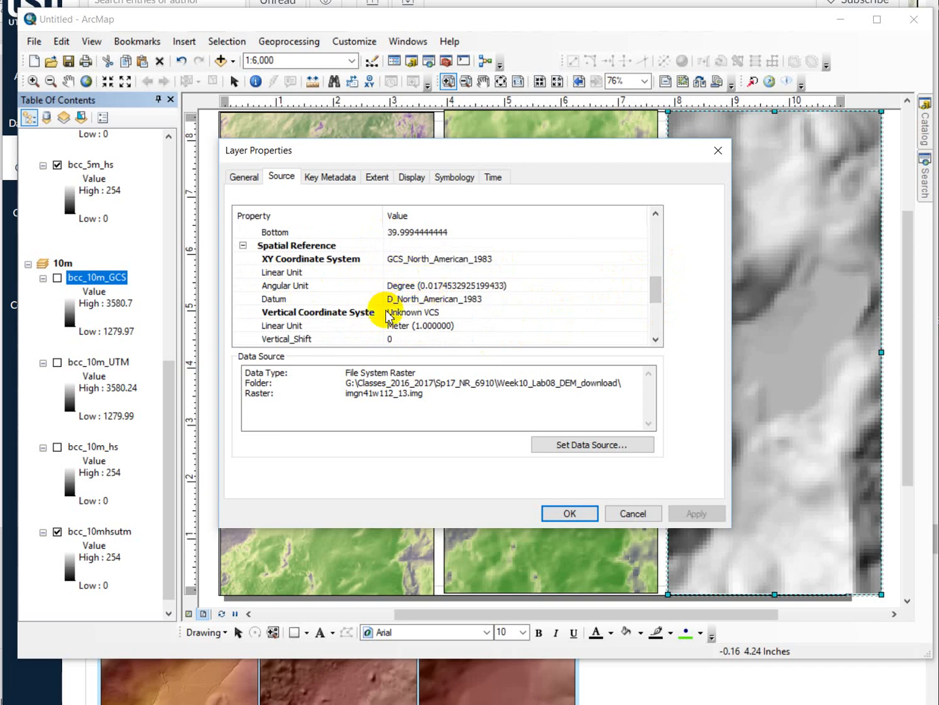
double_click(364, 316)
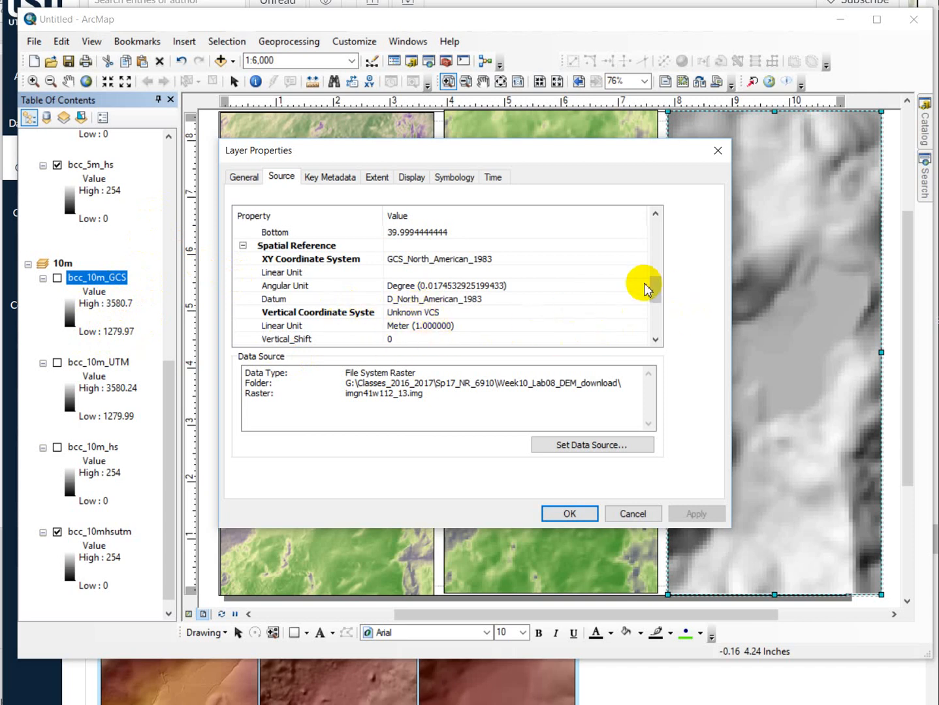
left_click_drag(658, 294, 664, 218)
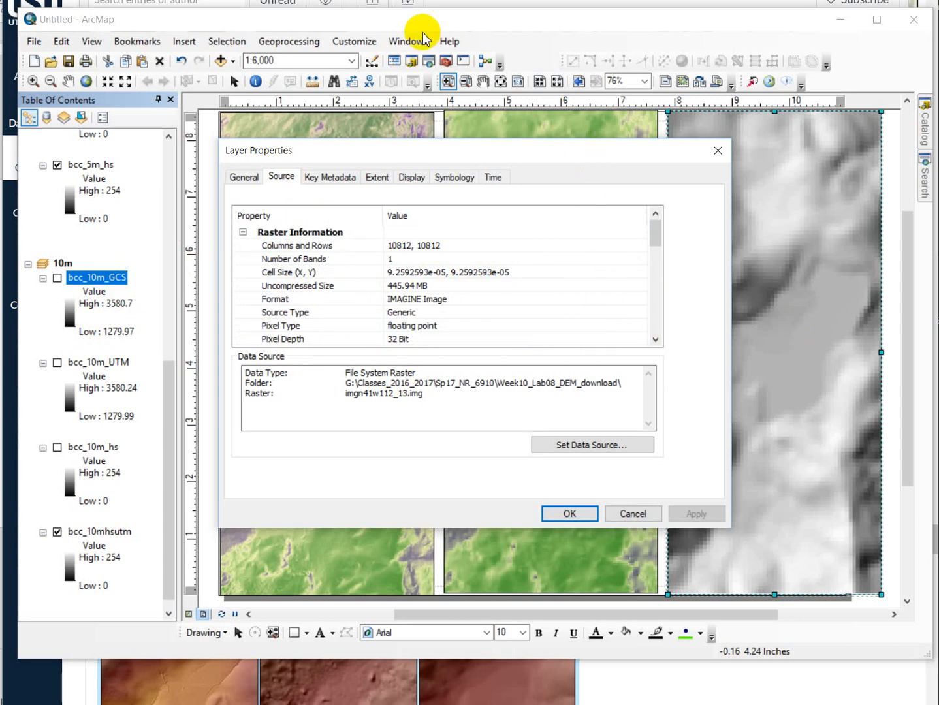
left_click(716, 154)
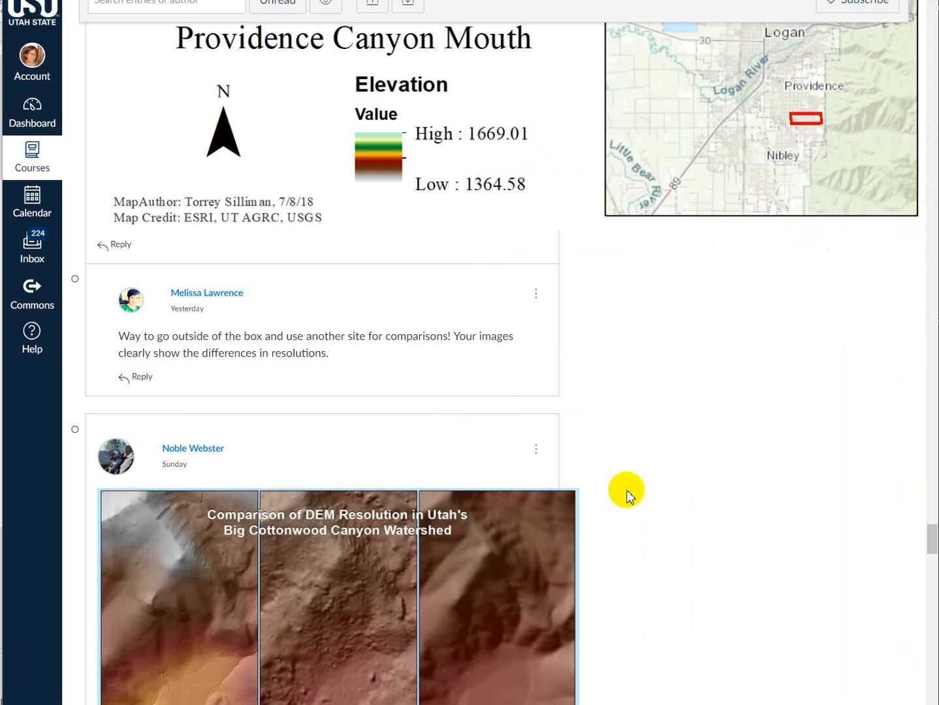
- Switch to the course discussion in the browser and compare the colouring of the 2 m, 5 m and 10 m frames in the posted maps
scroll(626, 493, "down", 20)
scroll(686, 503, "down", 7)
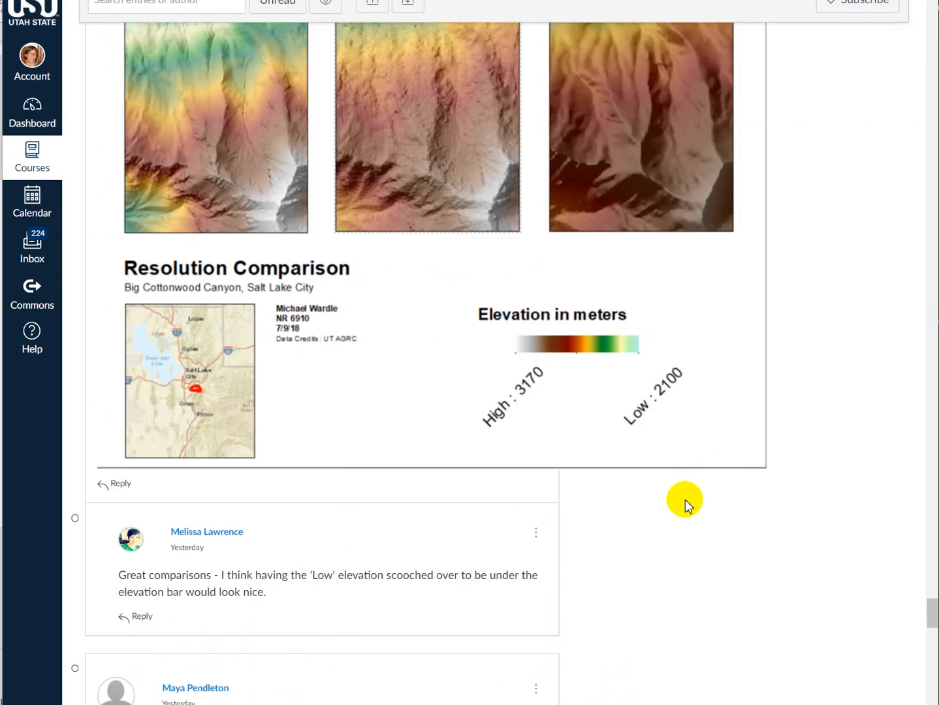
scroll(681, 506, "up", 2)
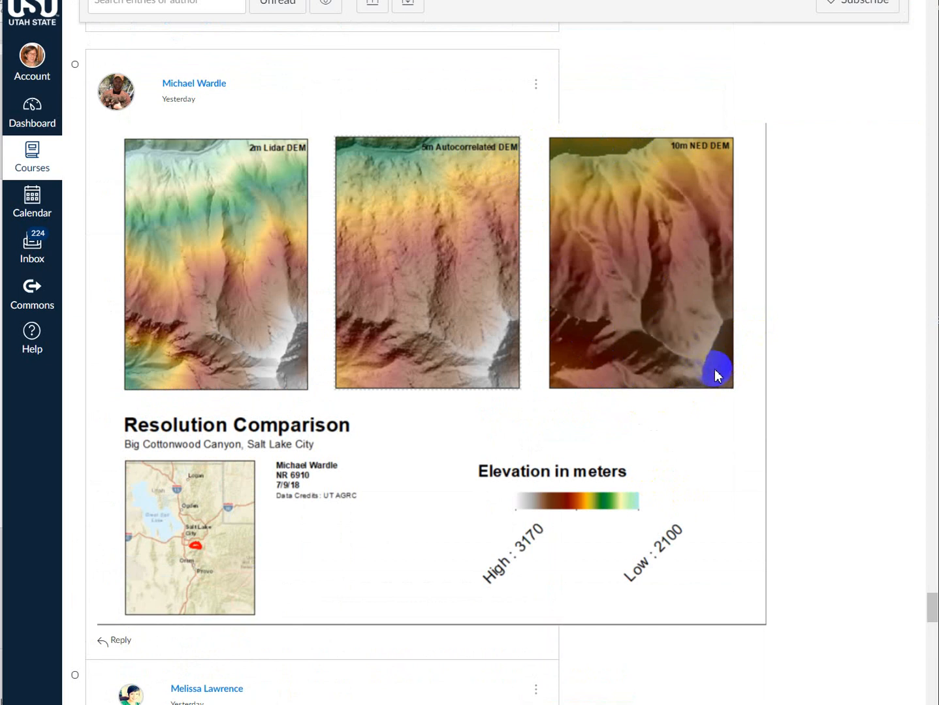
scroll(697, 345, "down", 15)
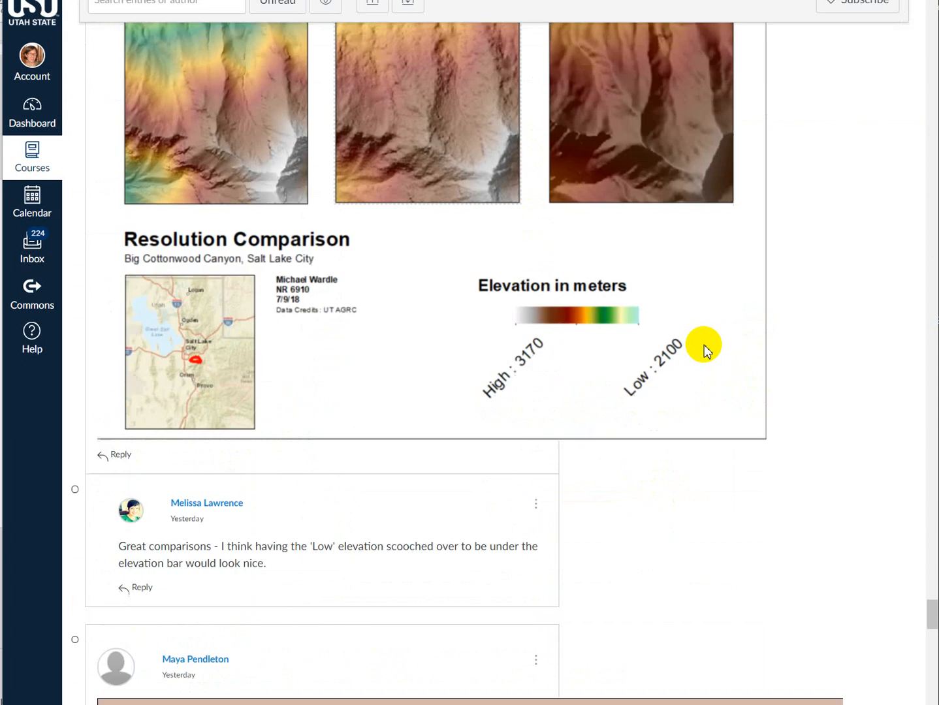
scroll(713, 355, "down", 20)
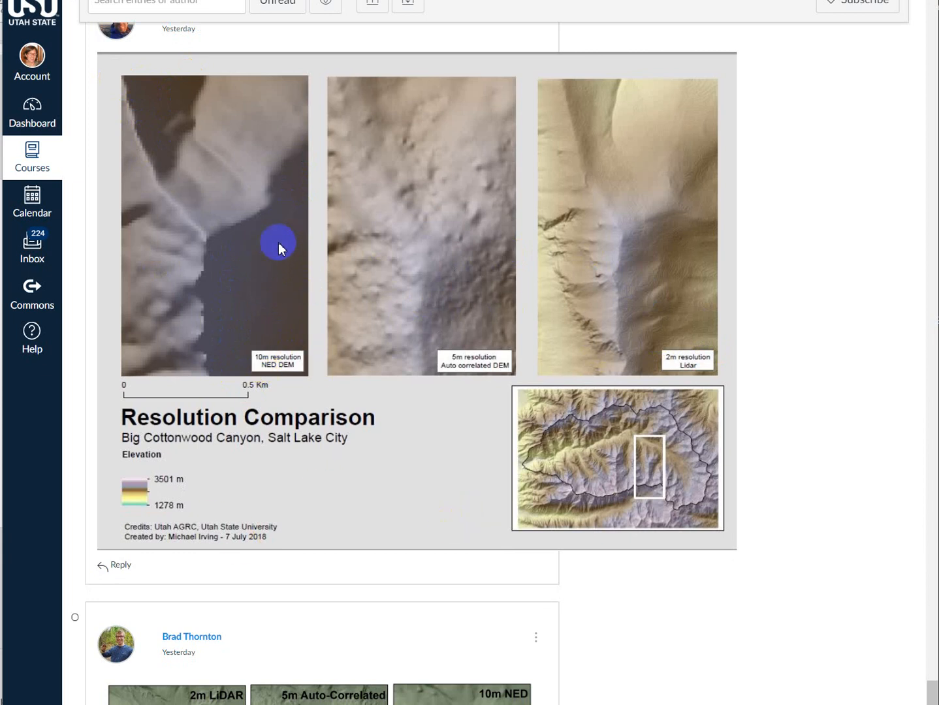
scroll(540, 491, "down", 5)
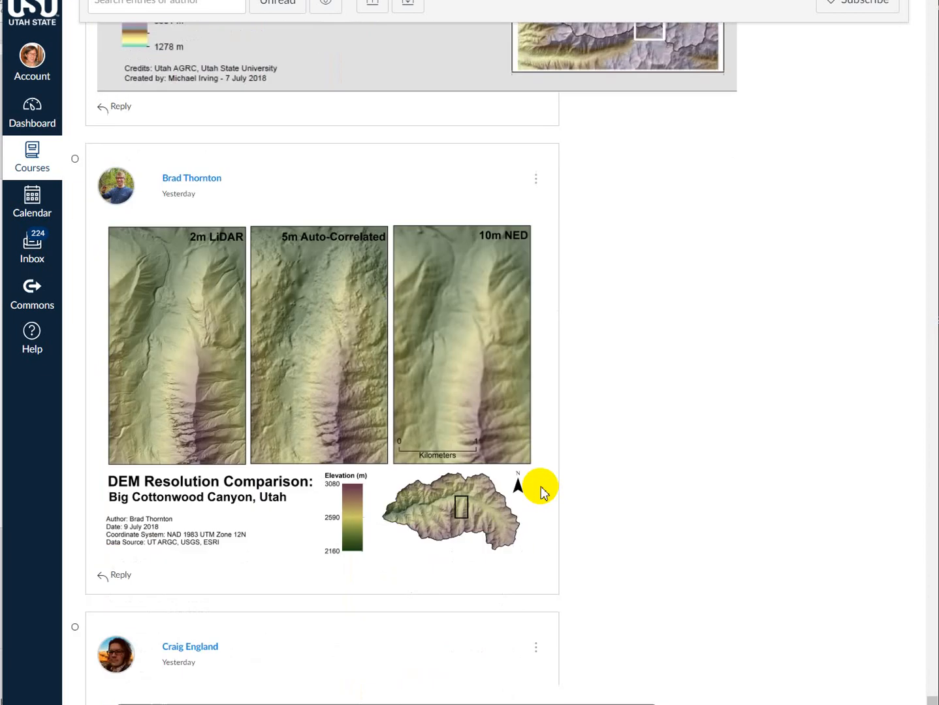
scroll(541, 491, "down", 7)
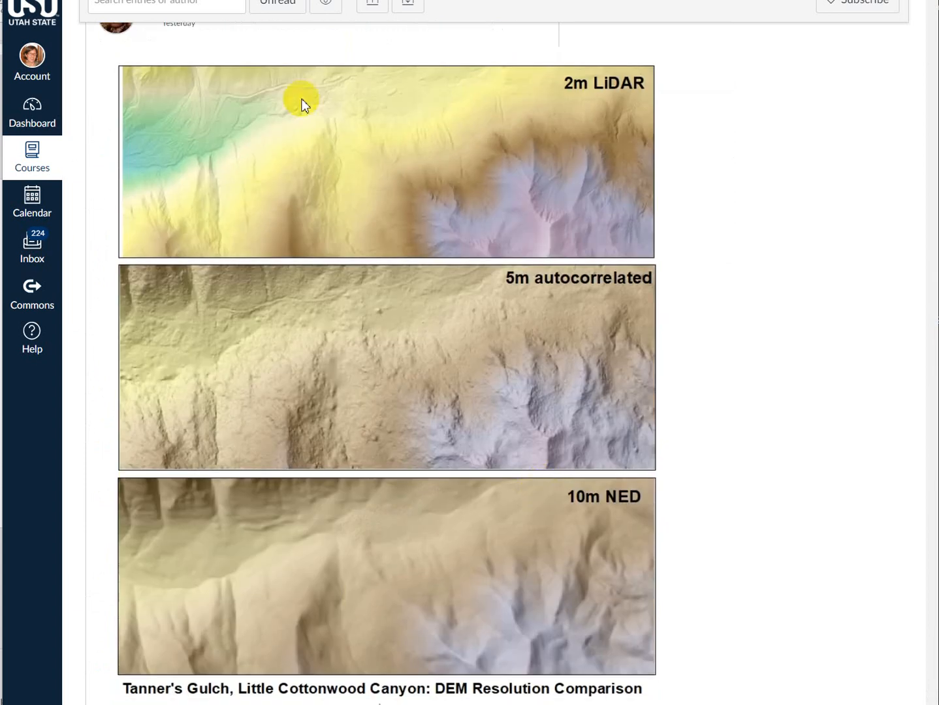
scroll(737, 411, "down", 12)
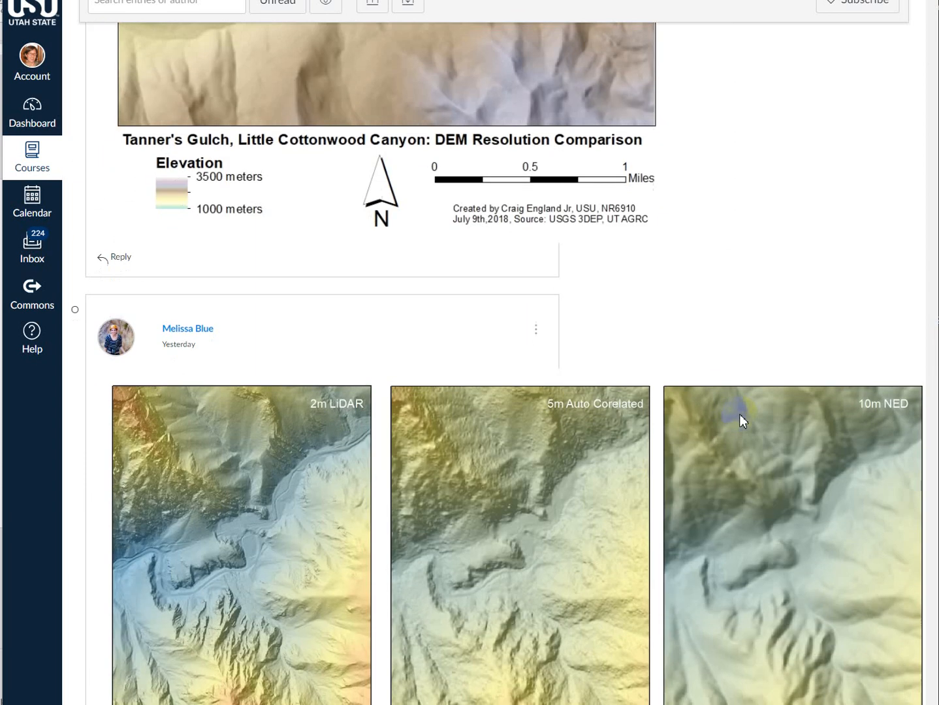
scroll(745, 427, "down", 6)
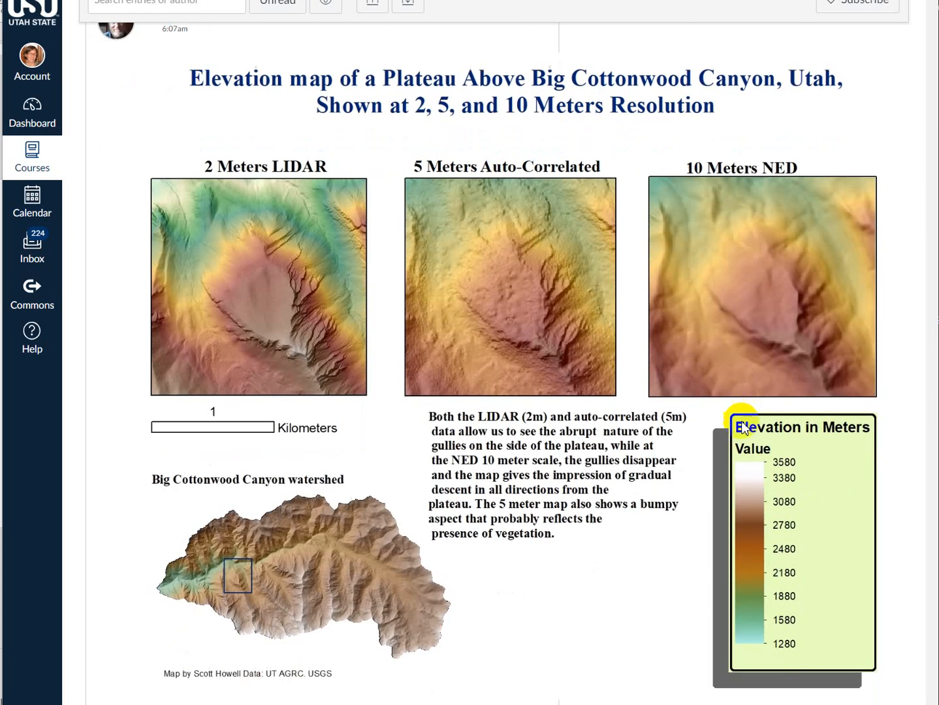
- Return to the earlier discussion posts and examine their resolution comparison maps and elevation legends
scroll(735, 425, "up", 1)
scroll(735, 418, "up", 15)
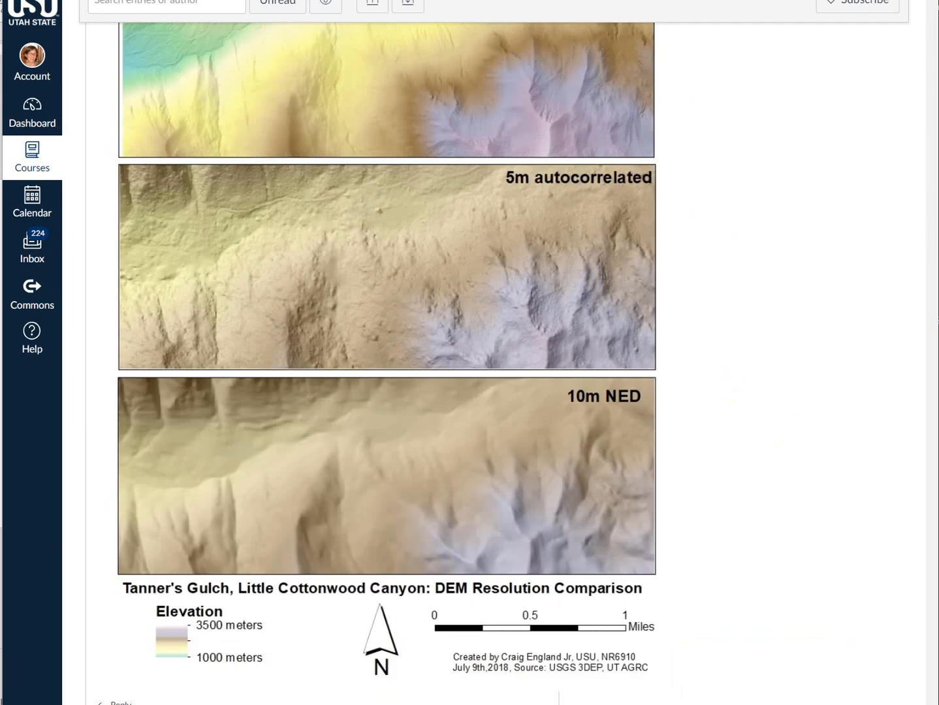
left_click_drag(932, 699, 924, 112)
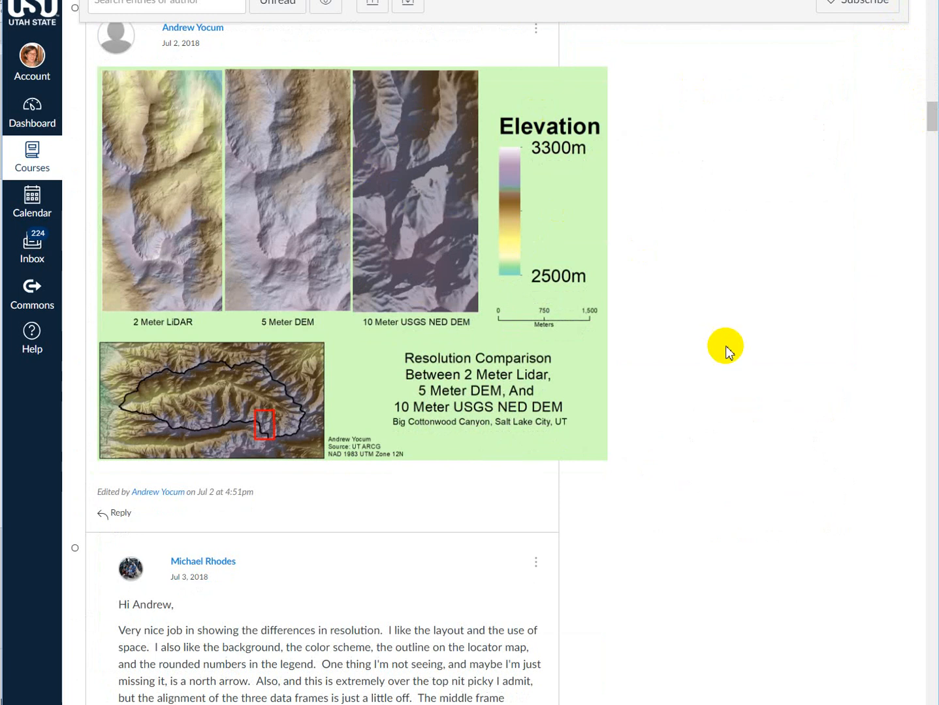
scroll(771, 405, "down", 15)
scroll(777, 420, "down", 5)
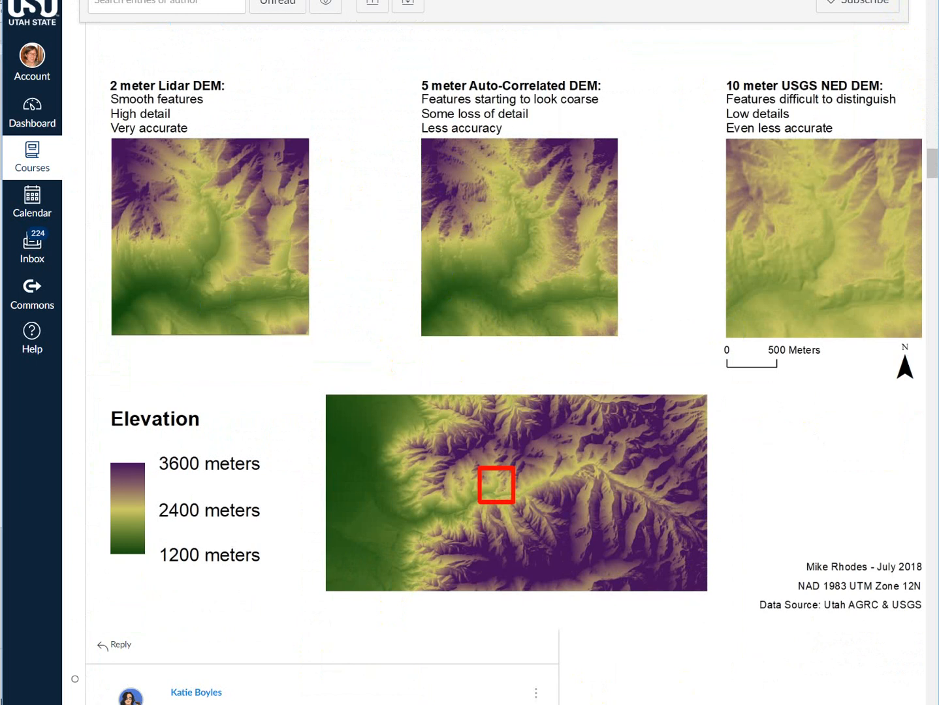
- Switch back to ArcMap and position its window over the discussion page with the whole layout in view
left_click_drag(938, 243, 590, 38)
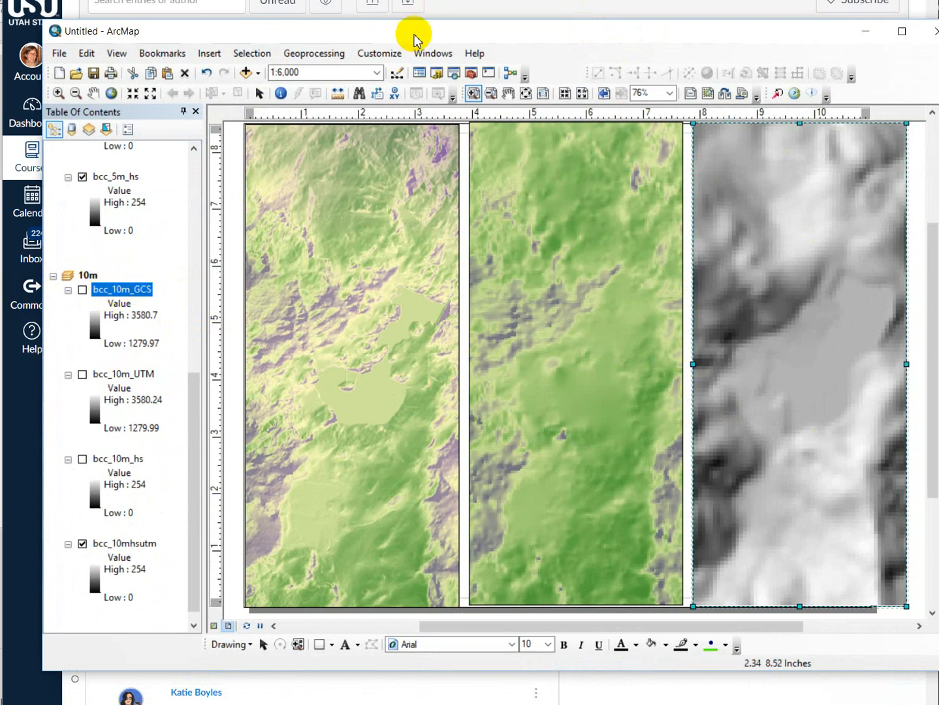
left_click_drag(412, 31, 383, 22)
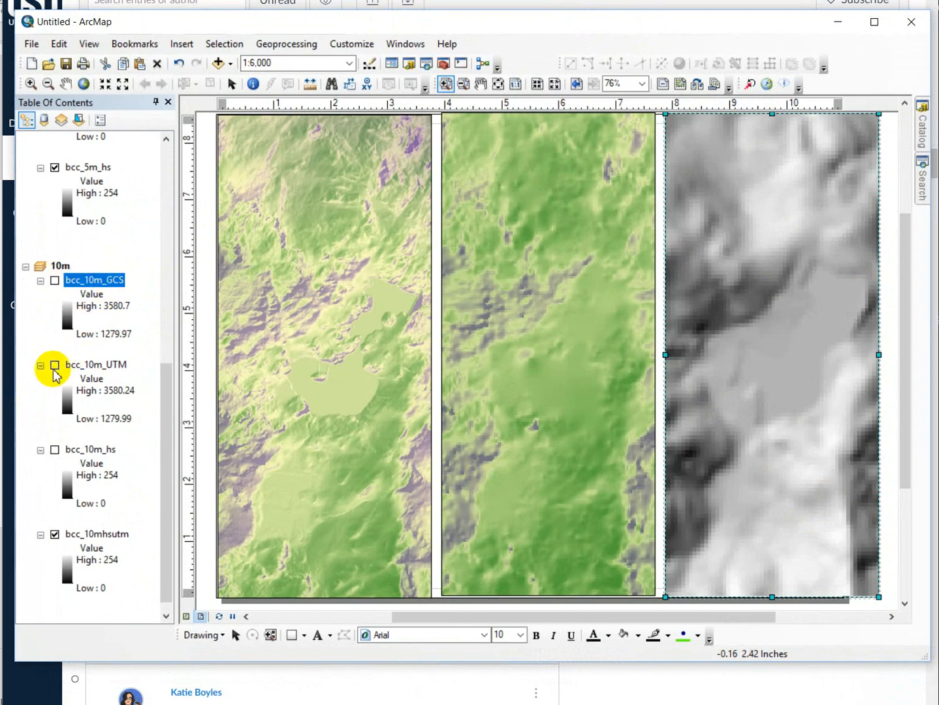
- Display the bcc_10m_UTM layer and give its stretched symbology the purple-to-green color ramp
right_click(108, 365)
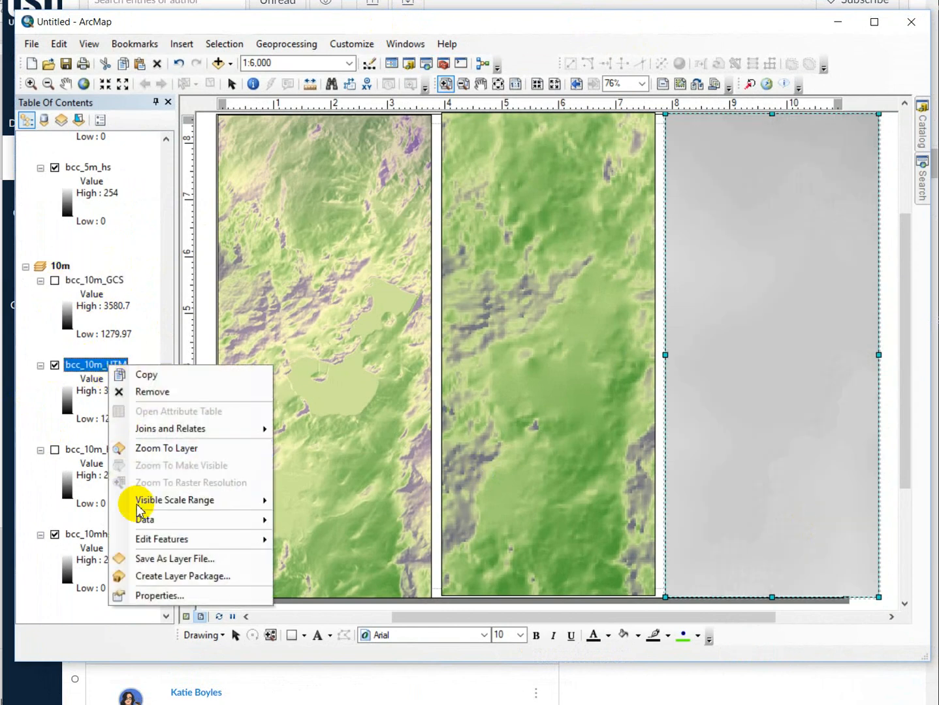
left_click(167, 595)
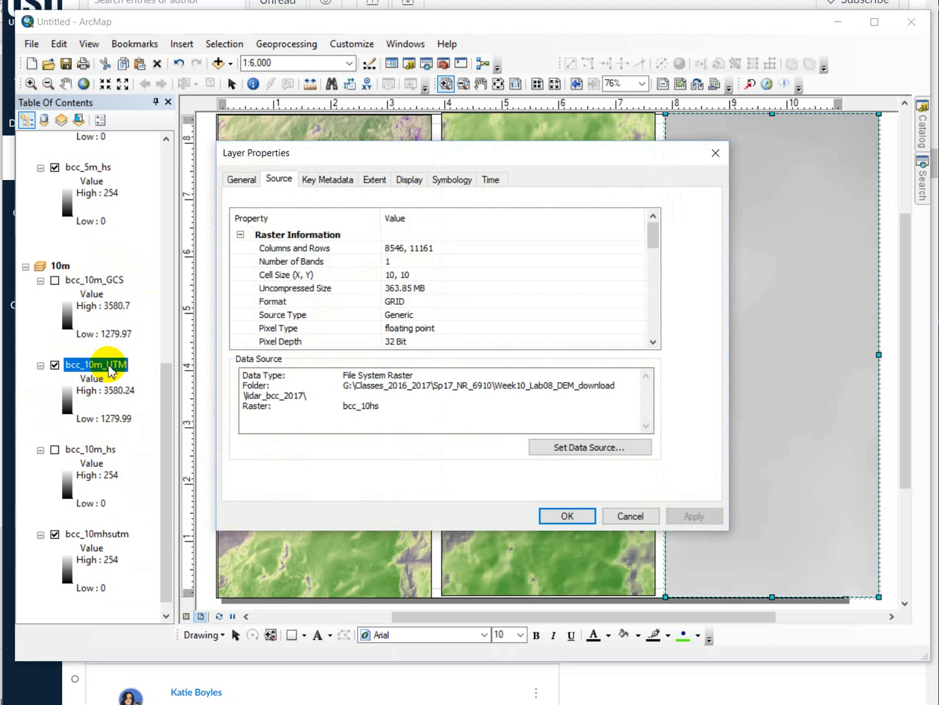
left_click(450, 181)
left_click(523, 334)
scroll(541, 458, "down", 10)
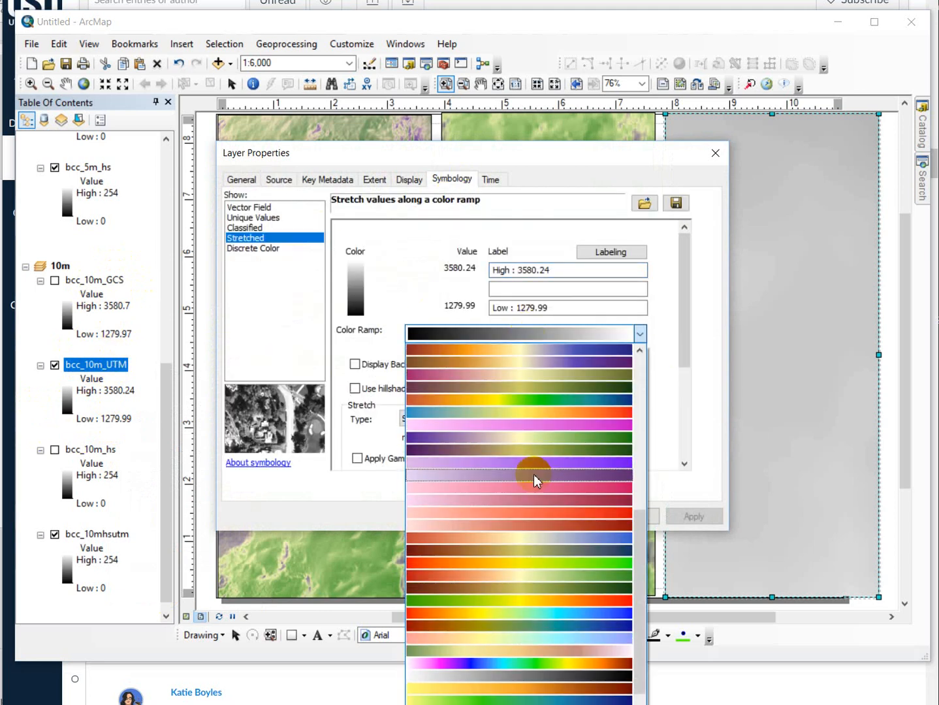
left_click(558, 437)
left_click(567, 516)
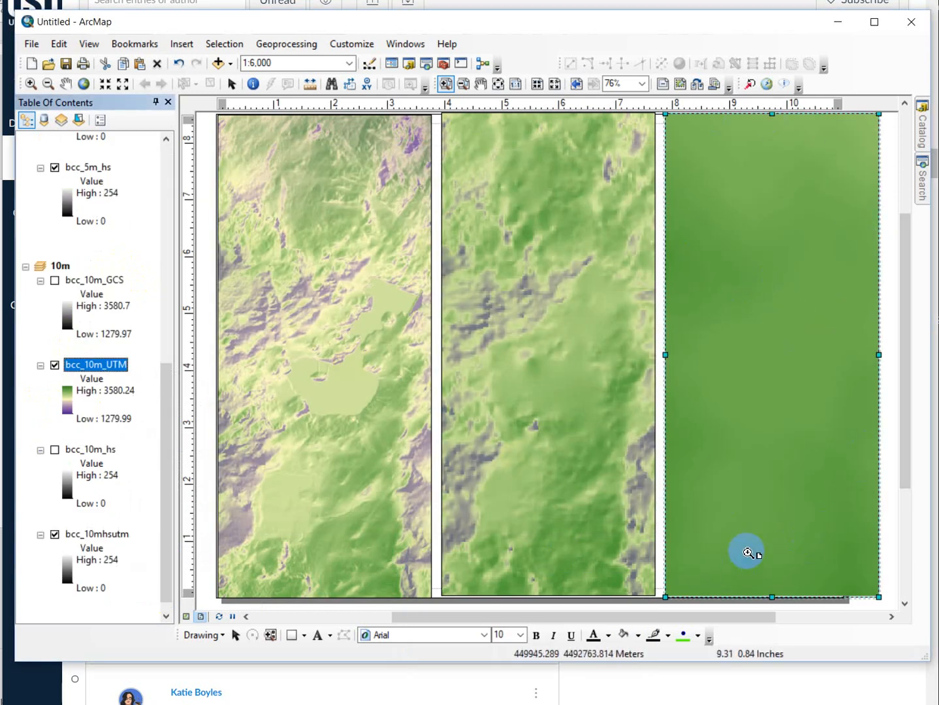
- Make the bcc_10m_UTM layer partly transparent so the hillshade beneath shows through
right_click(79, 367)
left_click(122, 589)
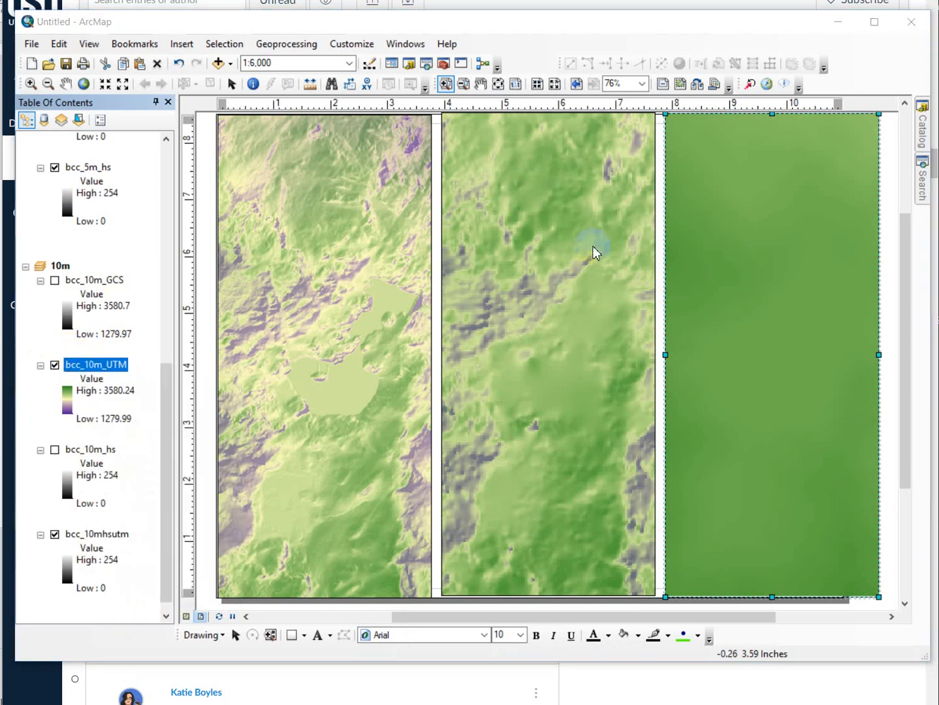
left_click(407, 181)
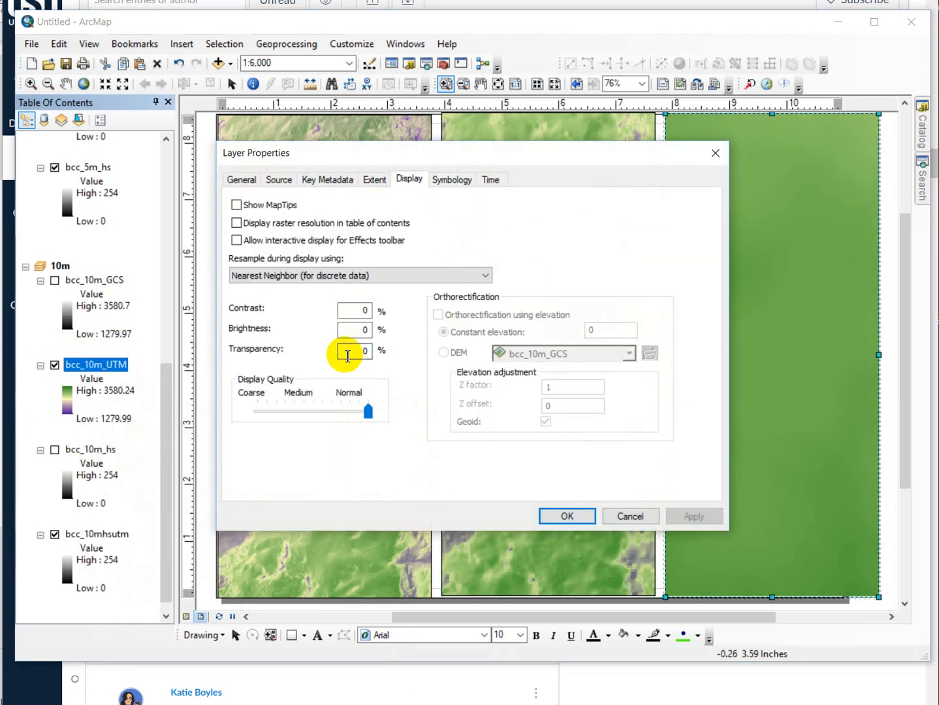
type("5")
key("Return")
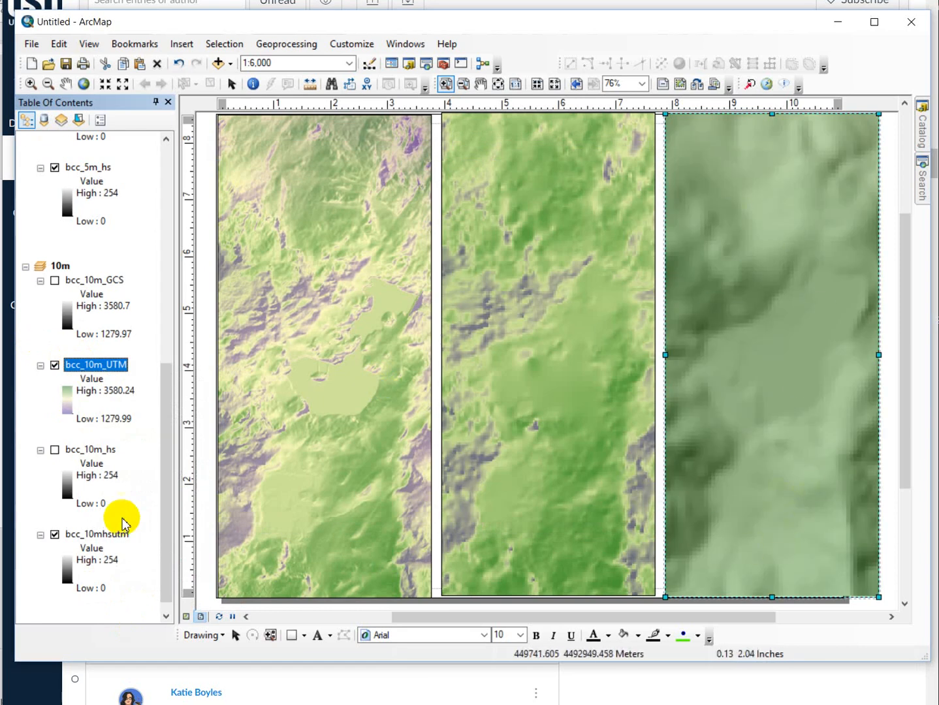
- Apply the purple-to-green color ramp to the bcc_10mhsutm hillshade layer
right_click(92, 538)
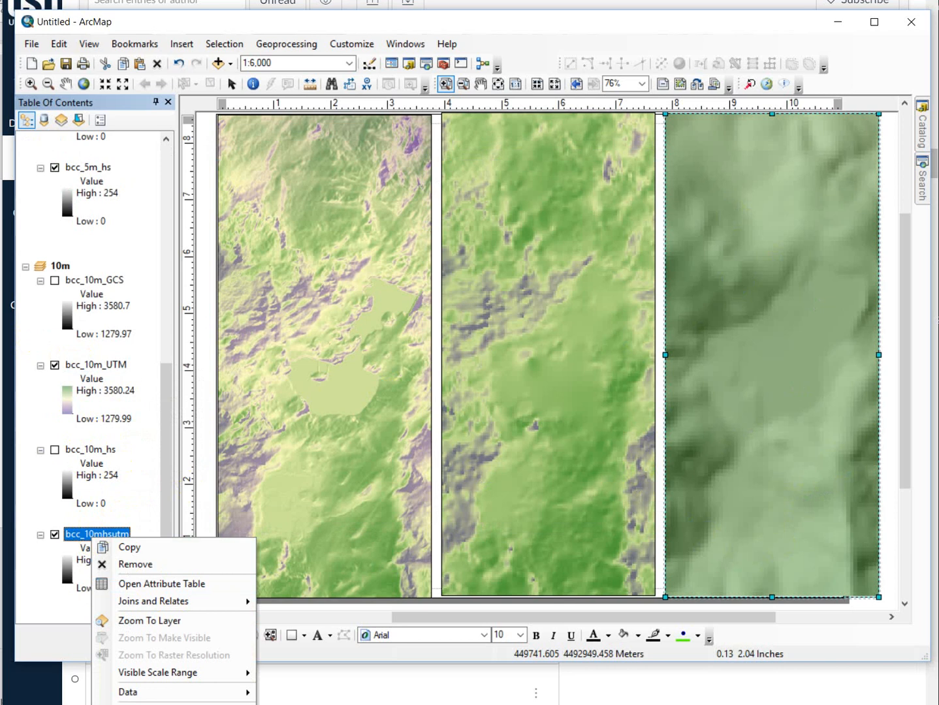
left_click(146, 704)
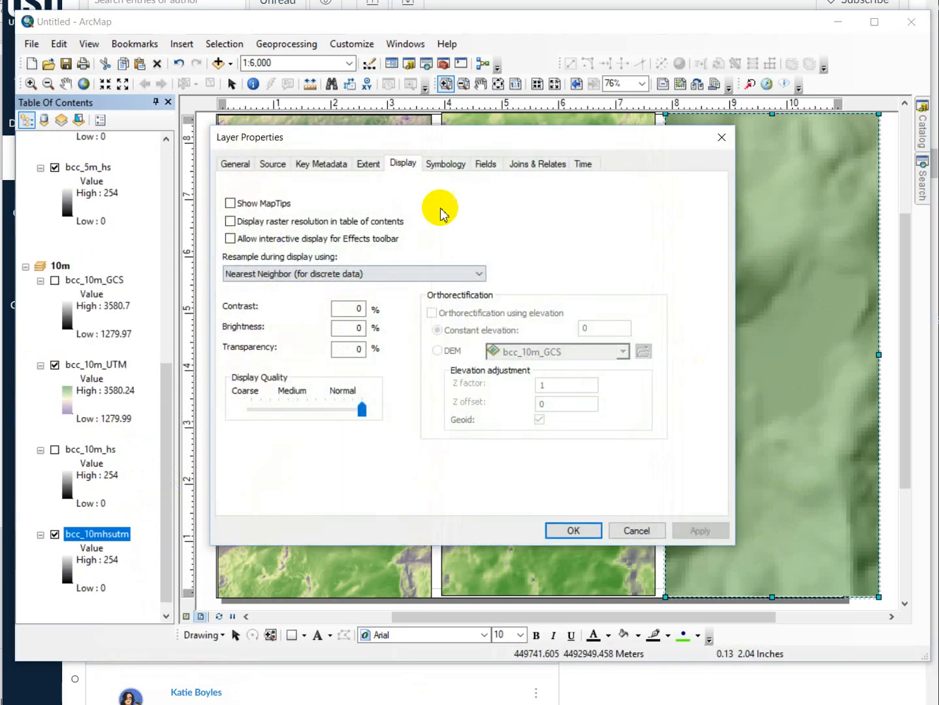
left_click(437, 164)
left_click(469, 327)
scroll(568, 604, "down", 10)
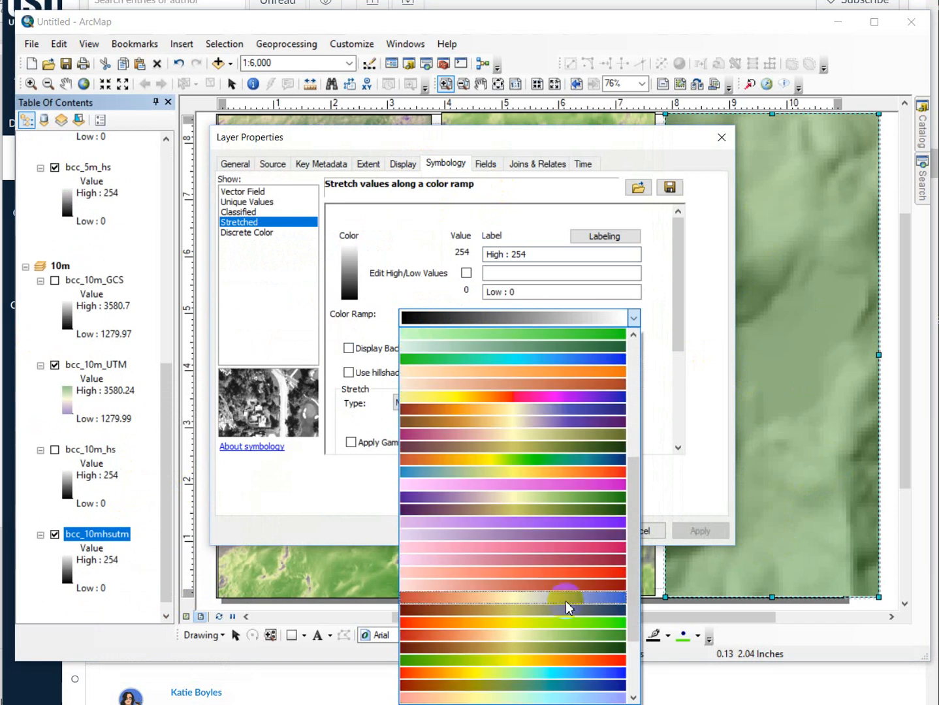
left_click(566, 498)
left_click(573, 530)
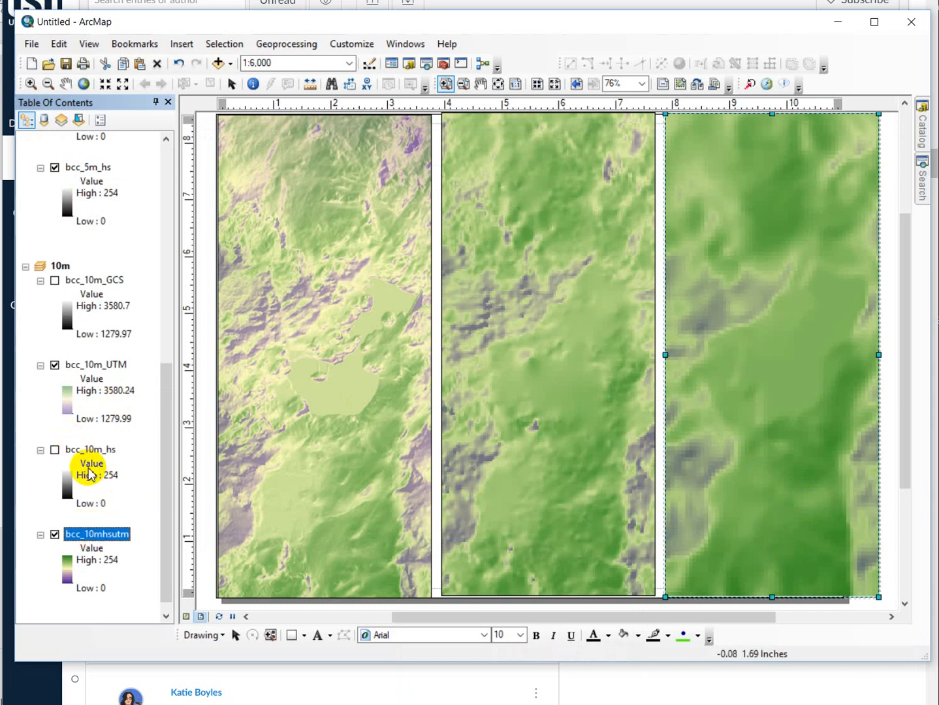
- Turn on the bcc_10m_hs hillshade layer and examine its terrain pattern in the 10m frame for gridding artifacts
left_click(55, 451)
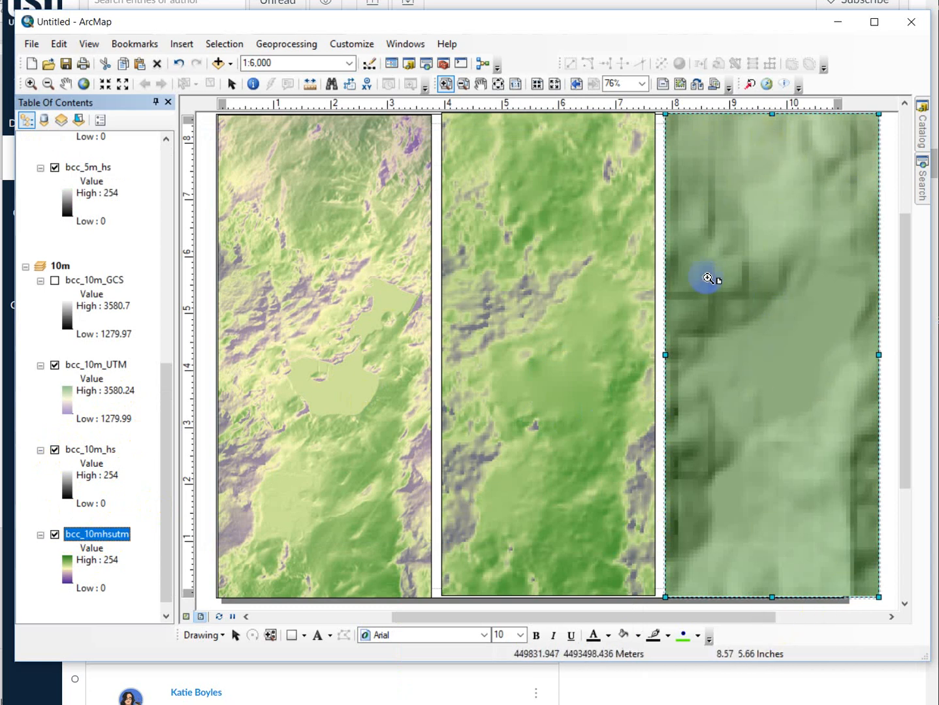
left_click(728, 307)
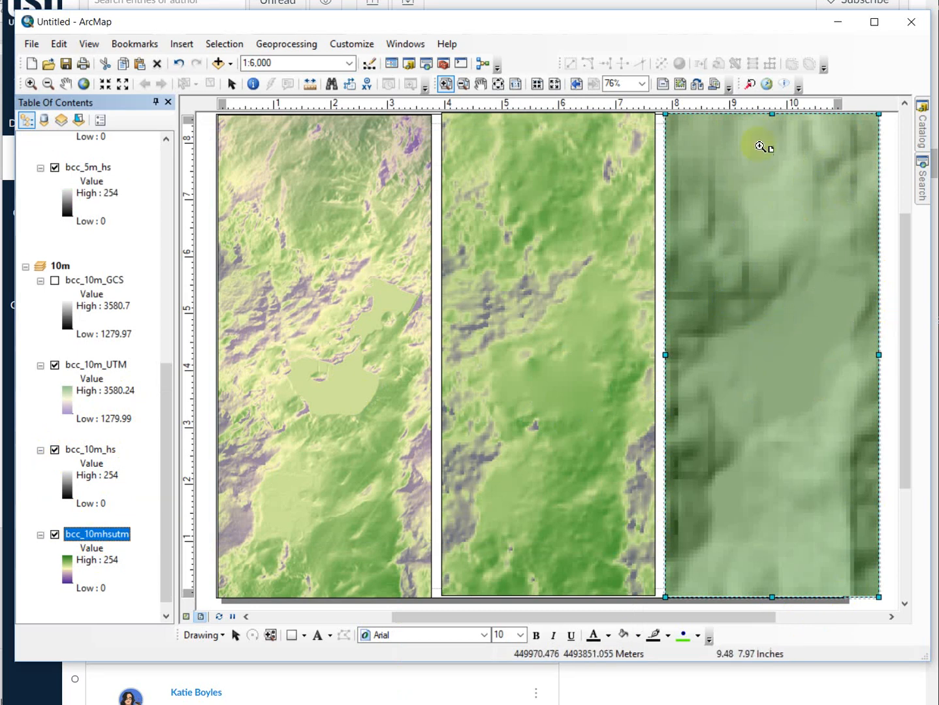
left_click(697, 310)
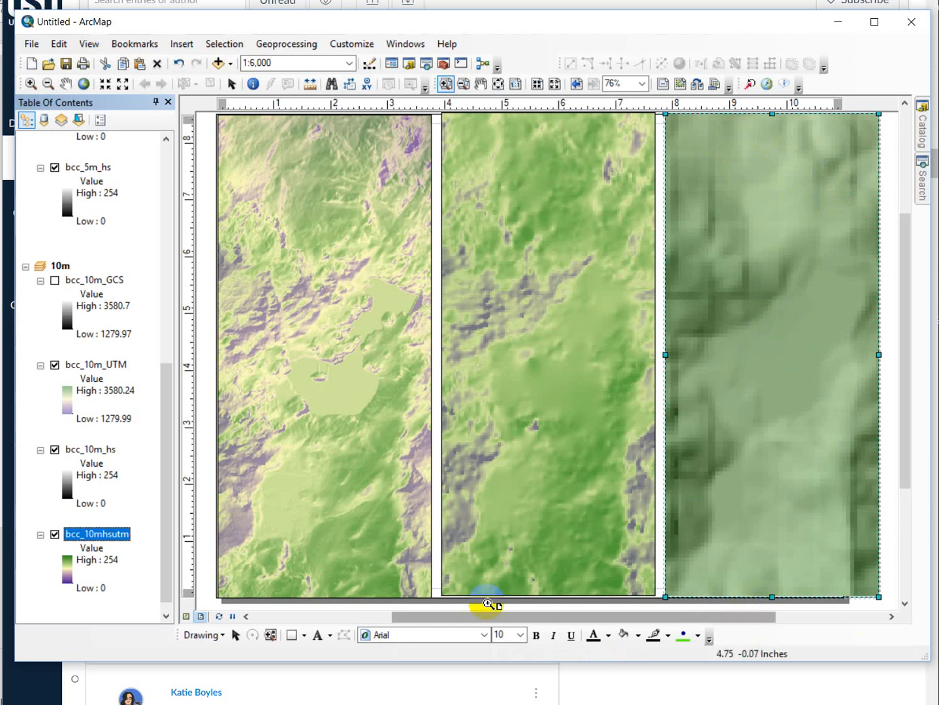
- Search the geoprocessing tools for "project raster" and open the Project Raster tool
left_click(921, 186)
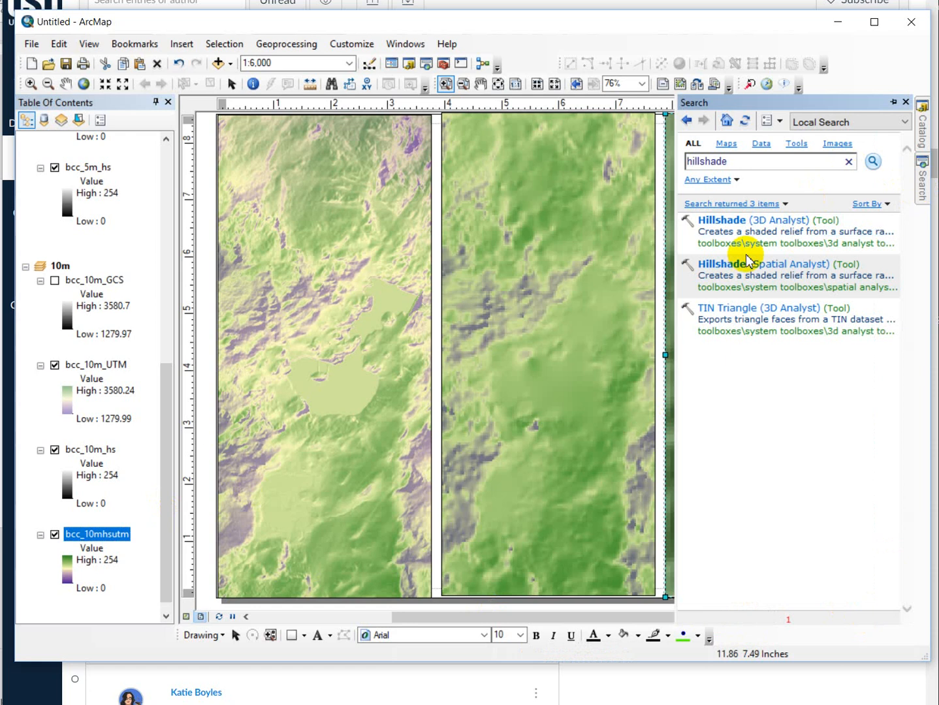
double_click(765, 164)
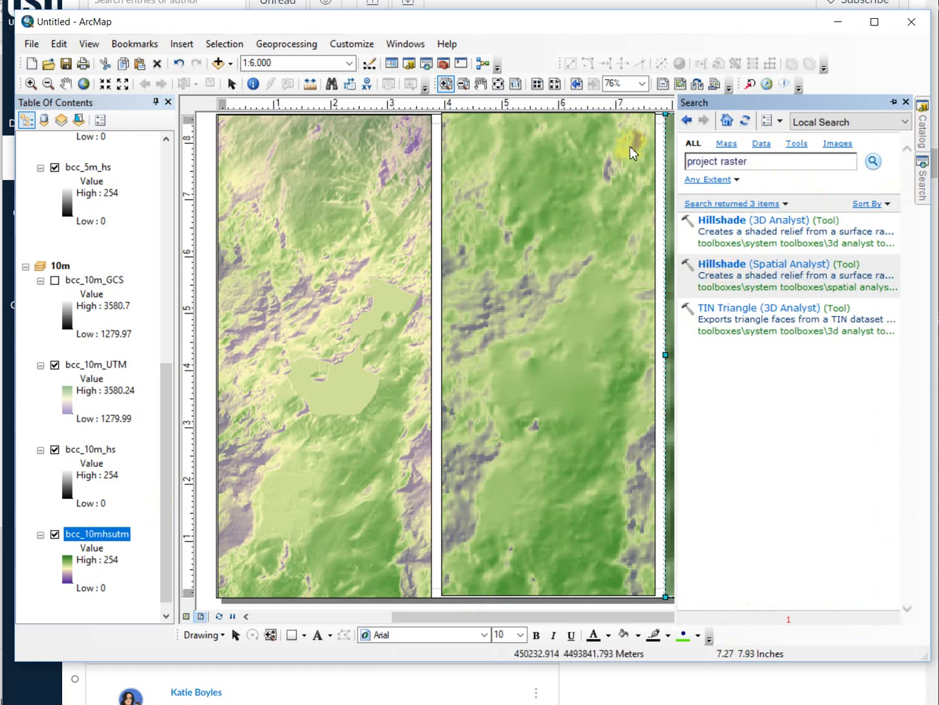
key("Return")
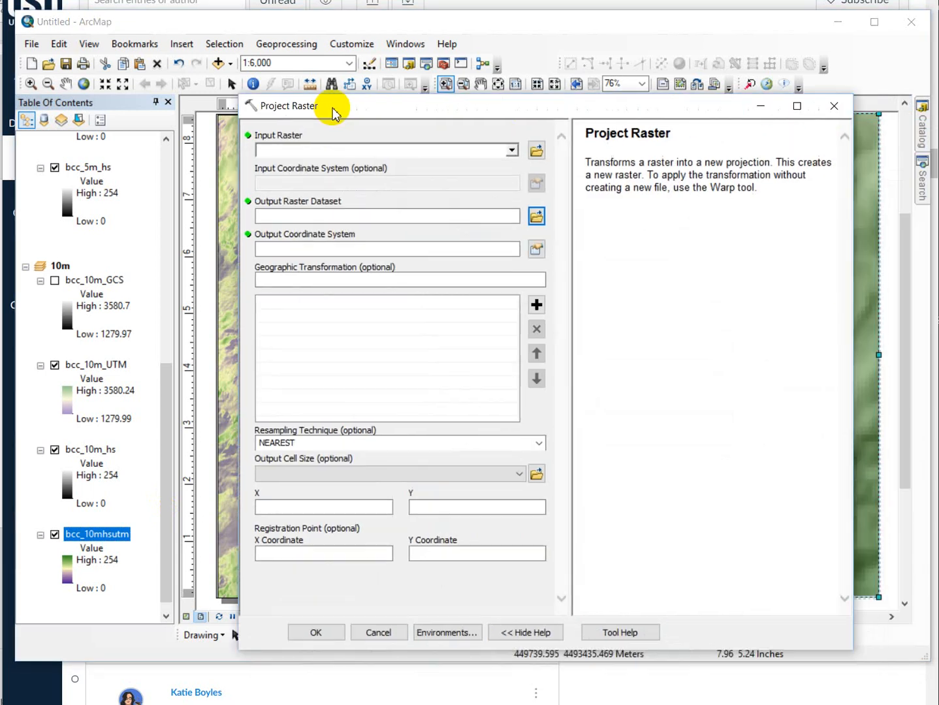
left_click_drag(325, 105, 312, 73)
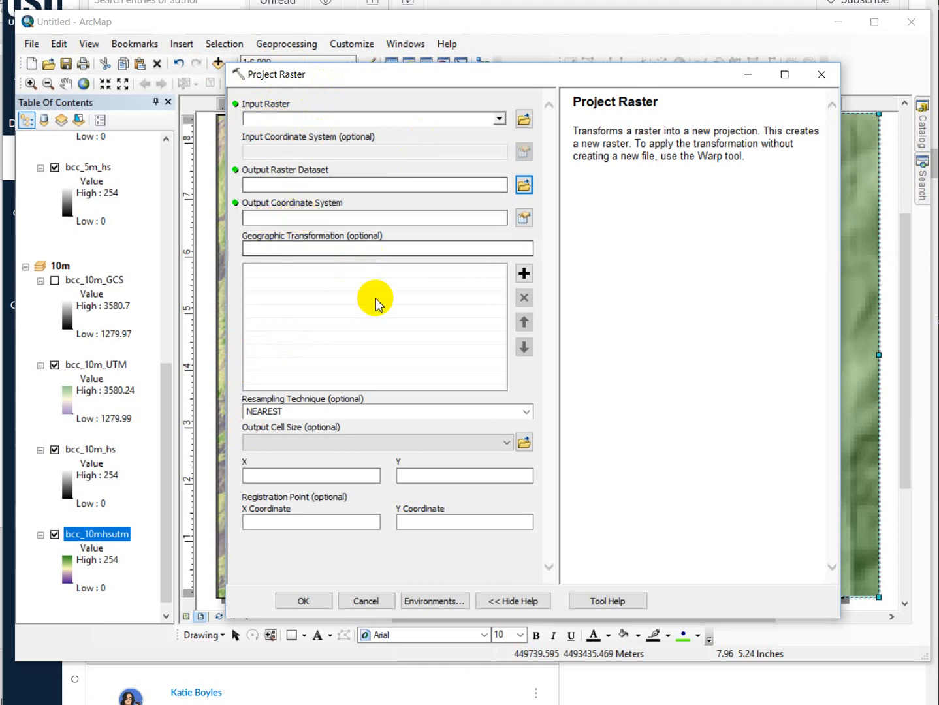
- Read the Resampling Technique help on NEAREST and the alternatives for continuous data, and close the tool without running it
left_click(279, 412)
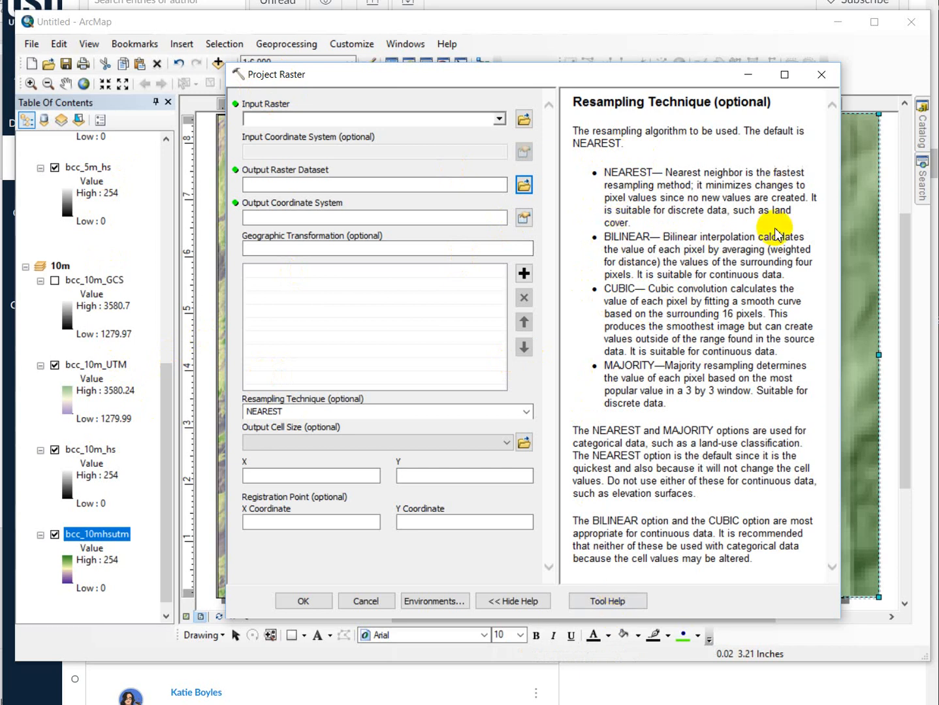
left_click_drag(663, 217, 737, 212)
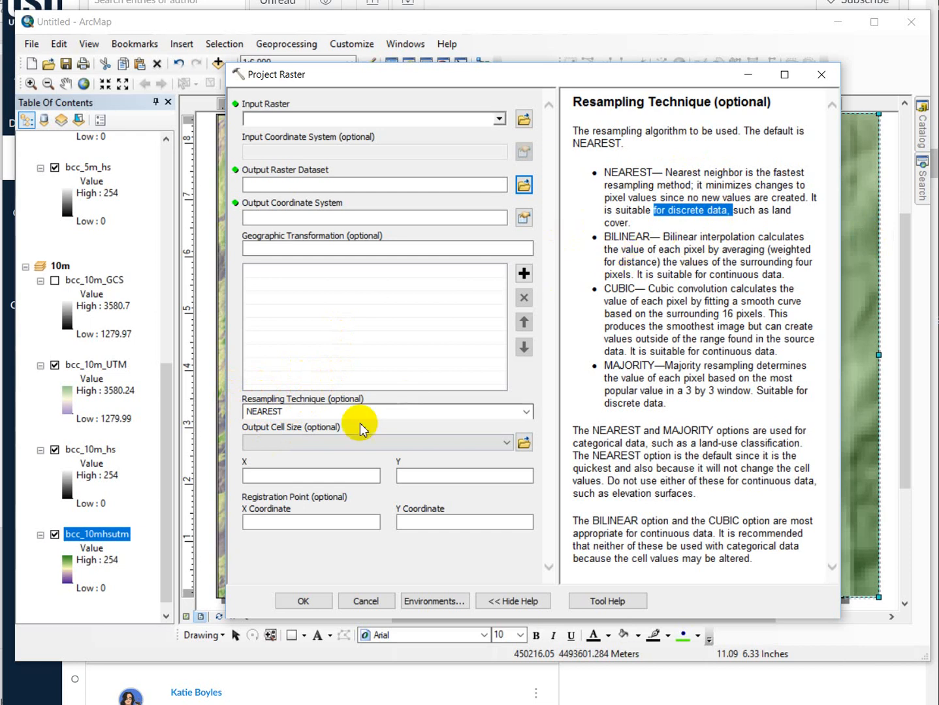
left_click(821, 74)
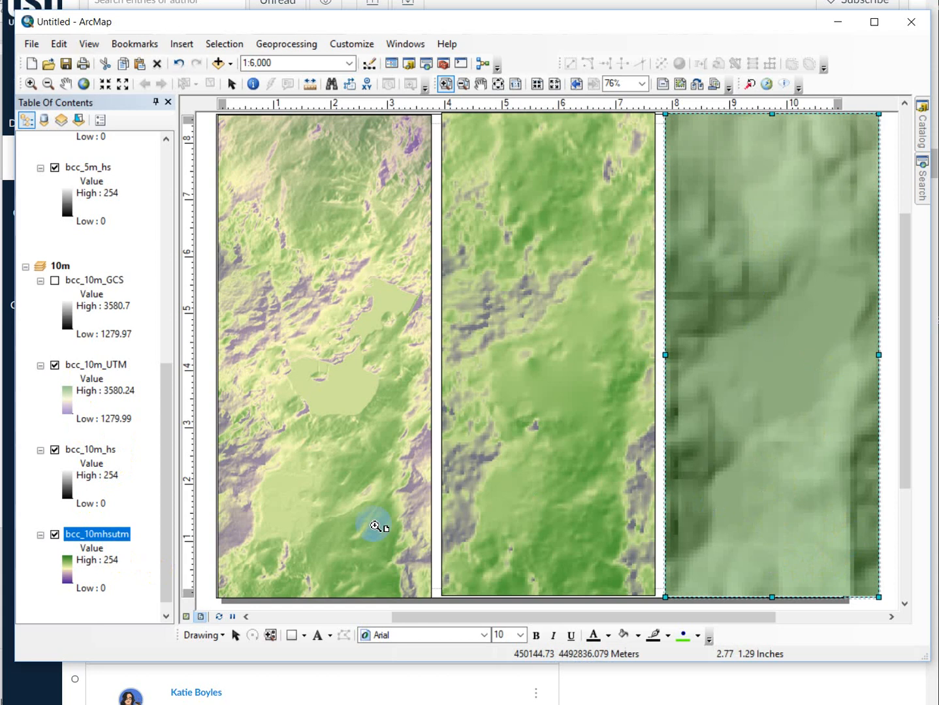
- Compare the 10m frame with and without bcc_10m_UTM, and hide both the bcc_10m_UTM and bcc_10m_hs layers
left_click(55, 365)
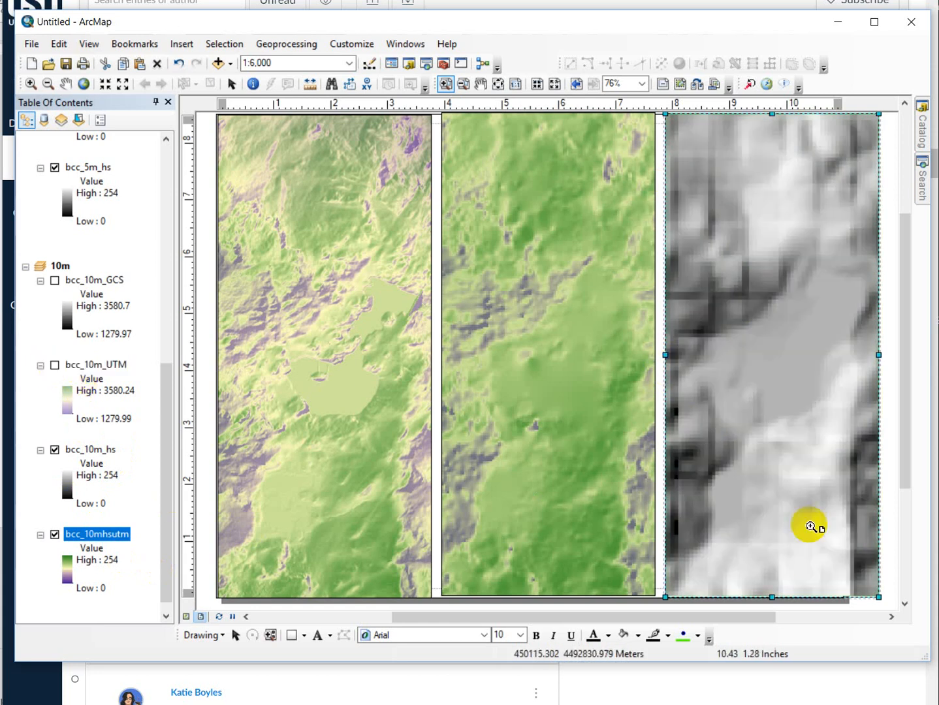
left_click(55, 366)
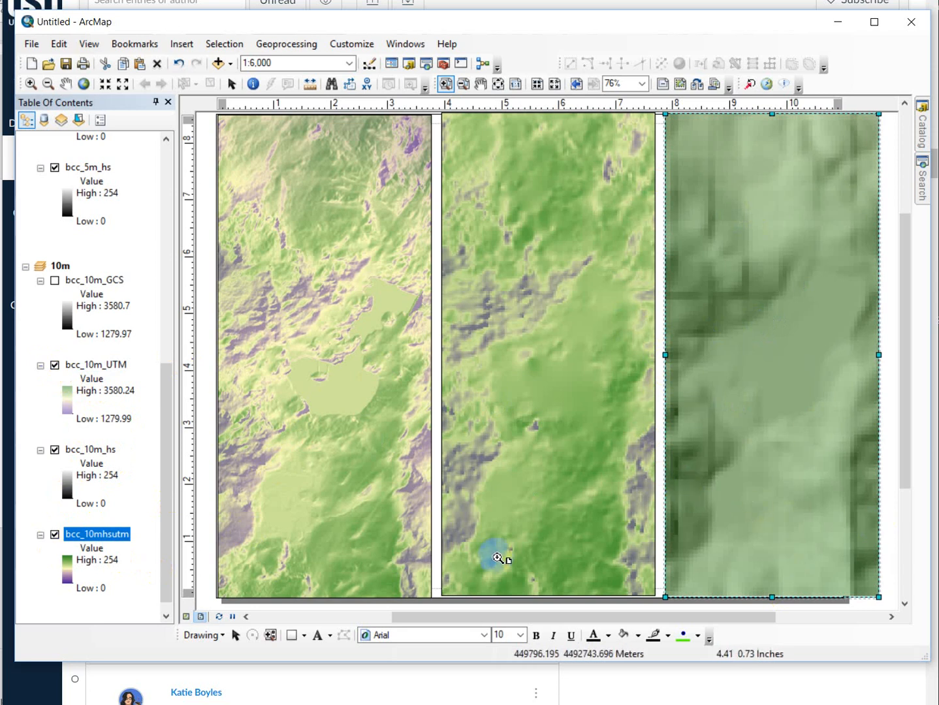
left_click(55, 366)
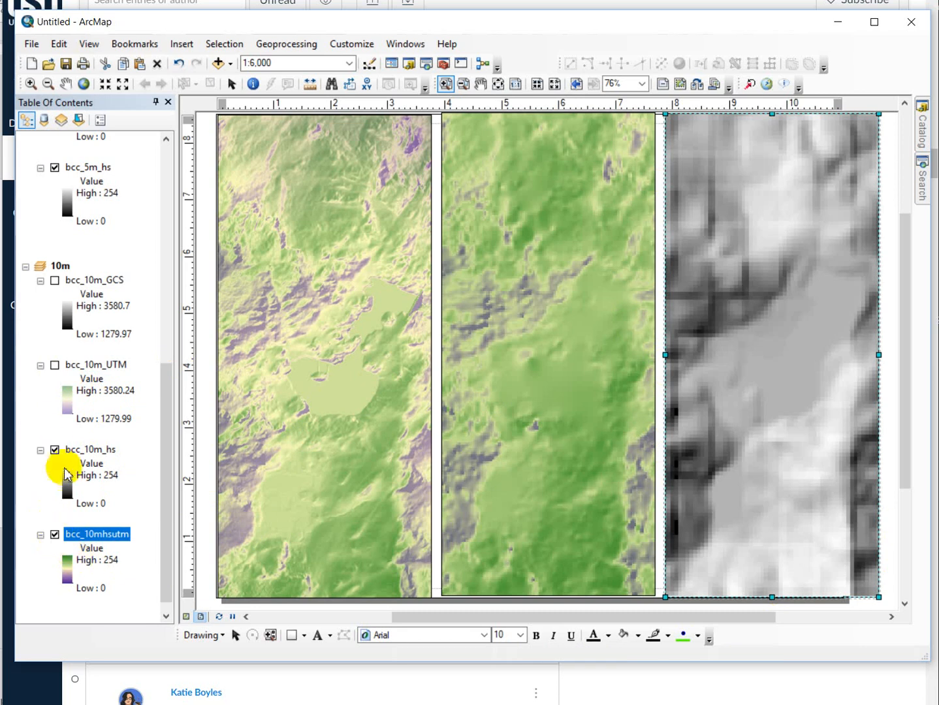
left_click(54, 450)
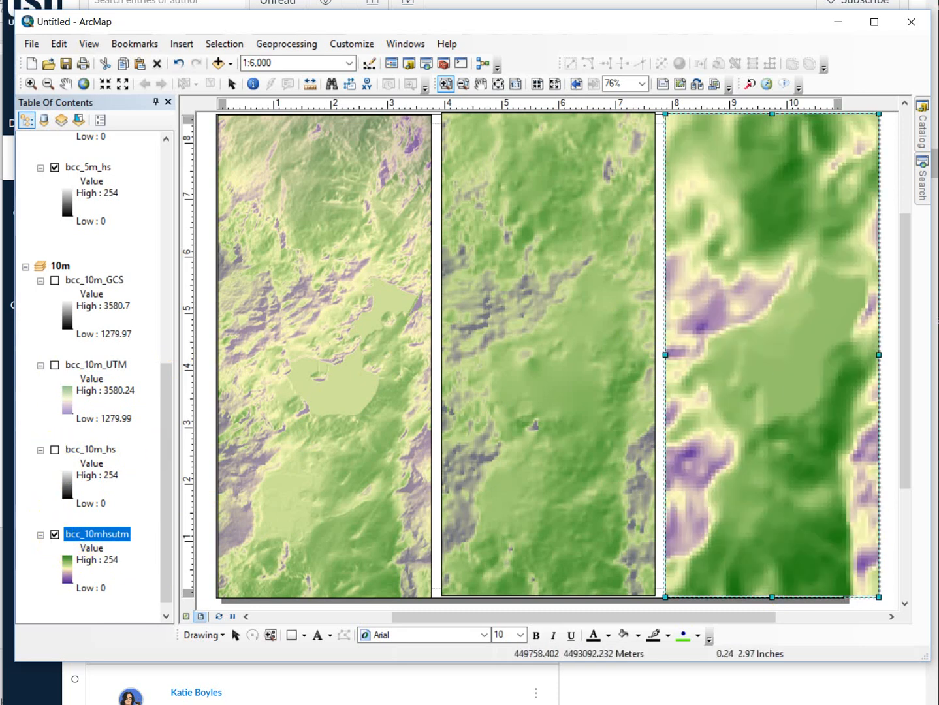
- Set the bcc_10mhsutm hillshade to the black-to-white color ramp, leaving its stretch not inverted
right_click(111, 534)
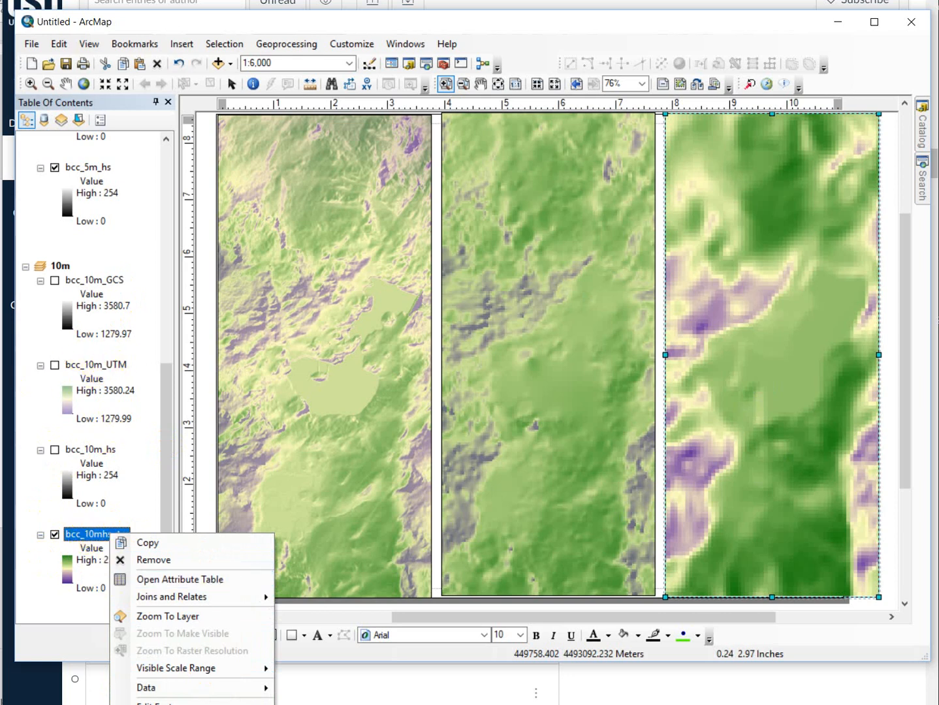
left_click(156, 704)
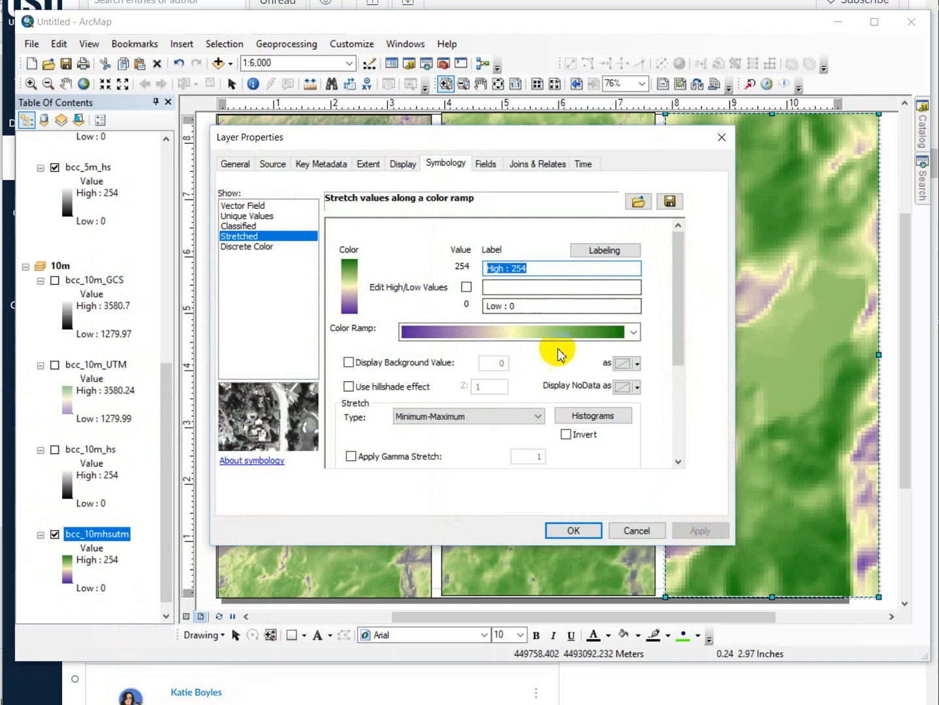
left_click(633, 332)
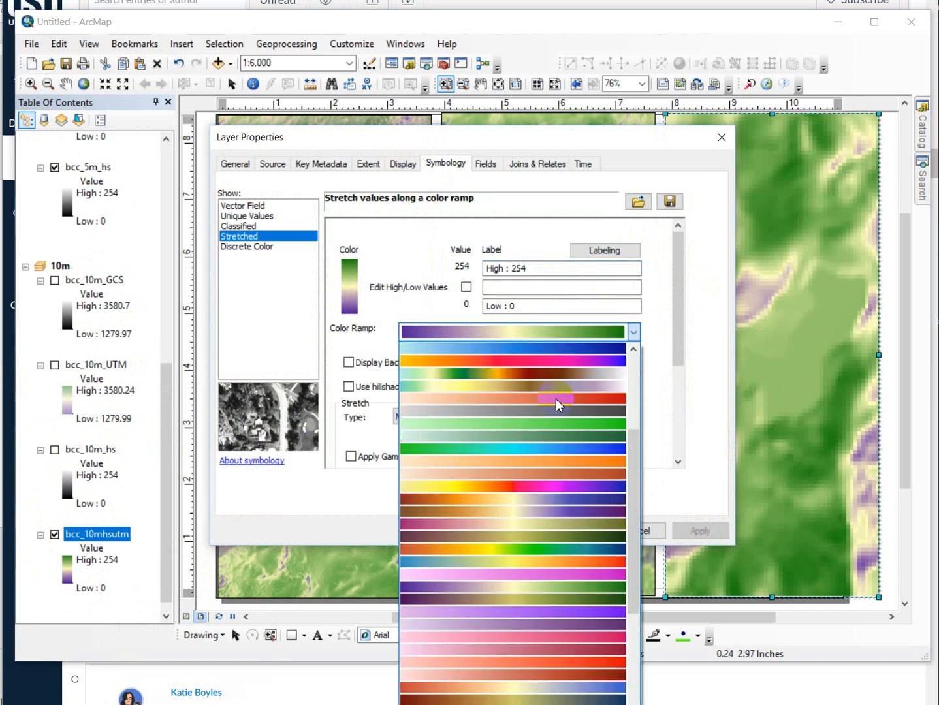
scroll(562, 402, "up", 4)
left_click(565, 361)
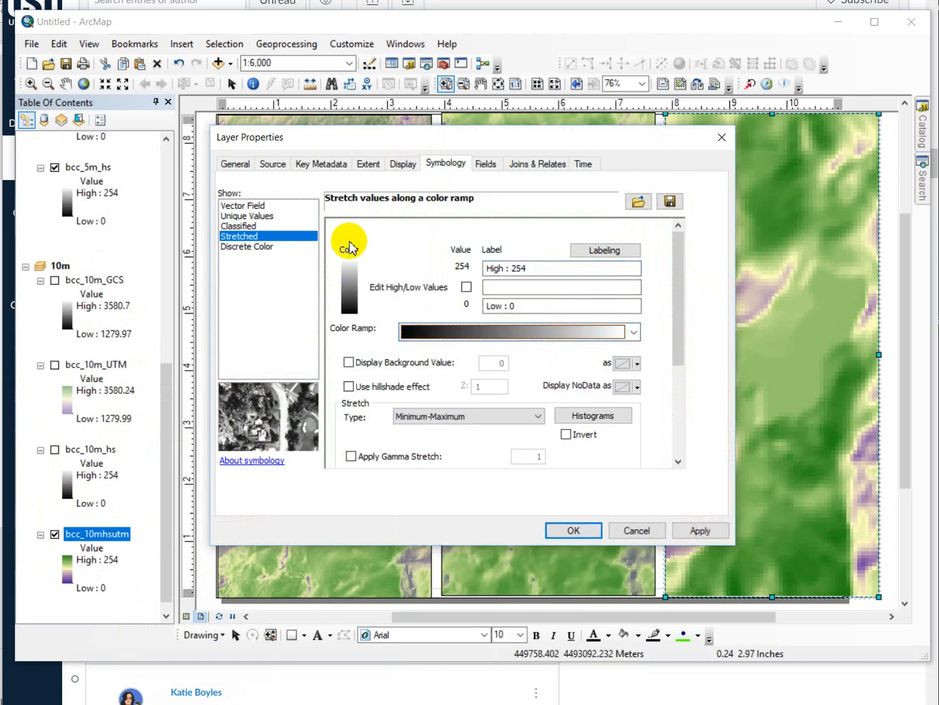
left_click(566, 434)
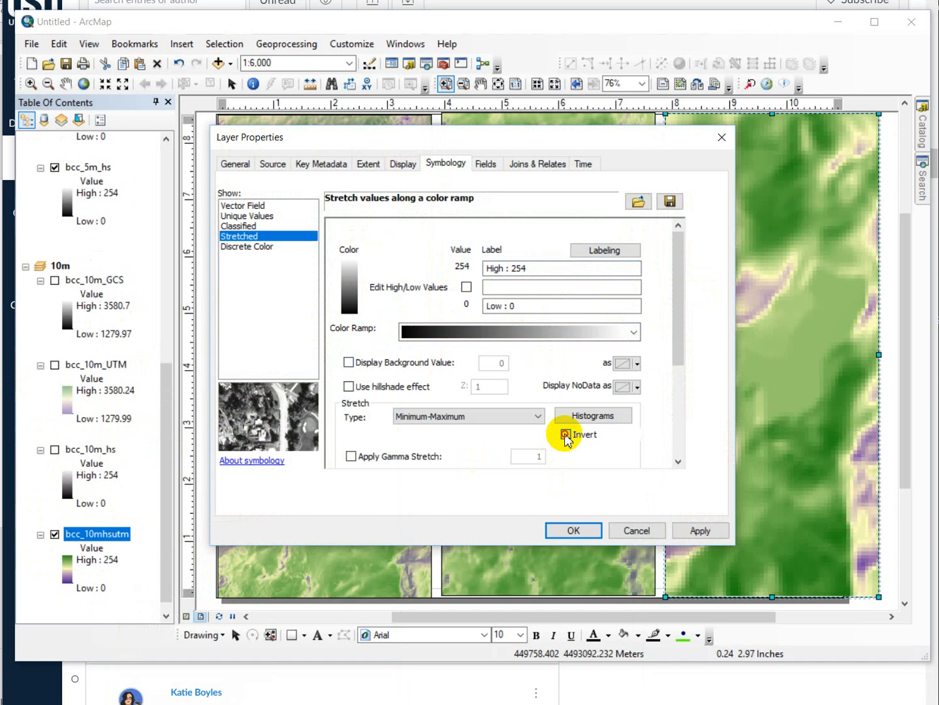
left_click(565, 434)
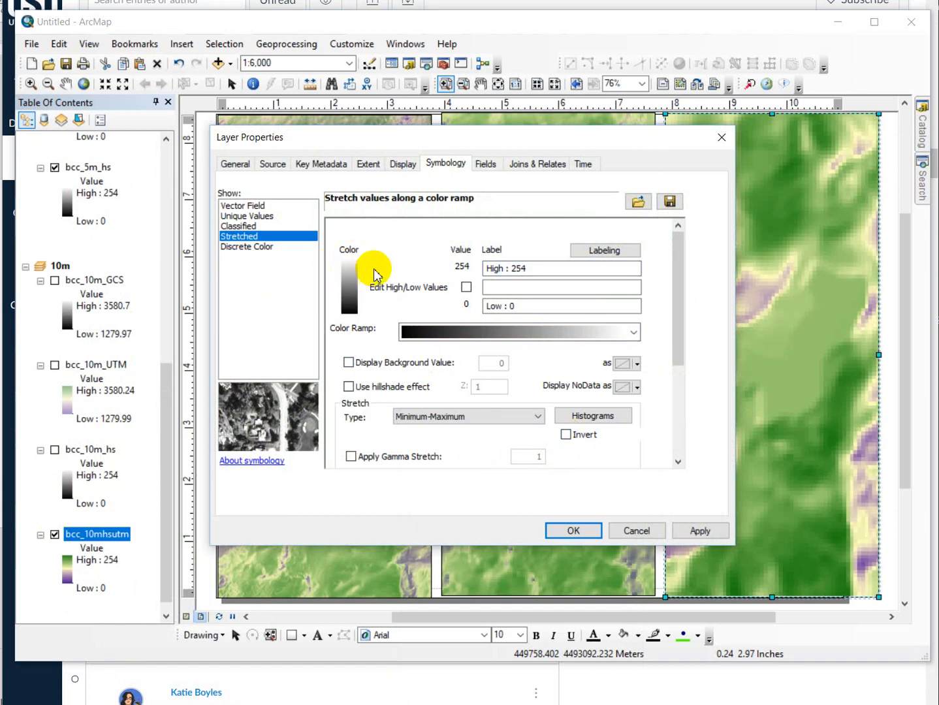
left_click(561, 532)
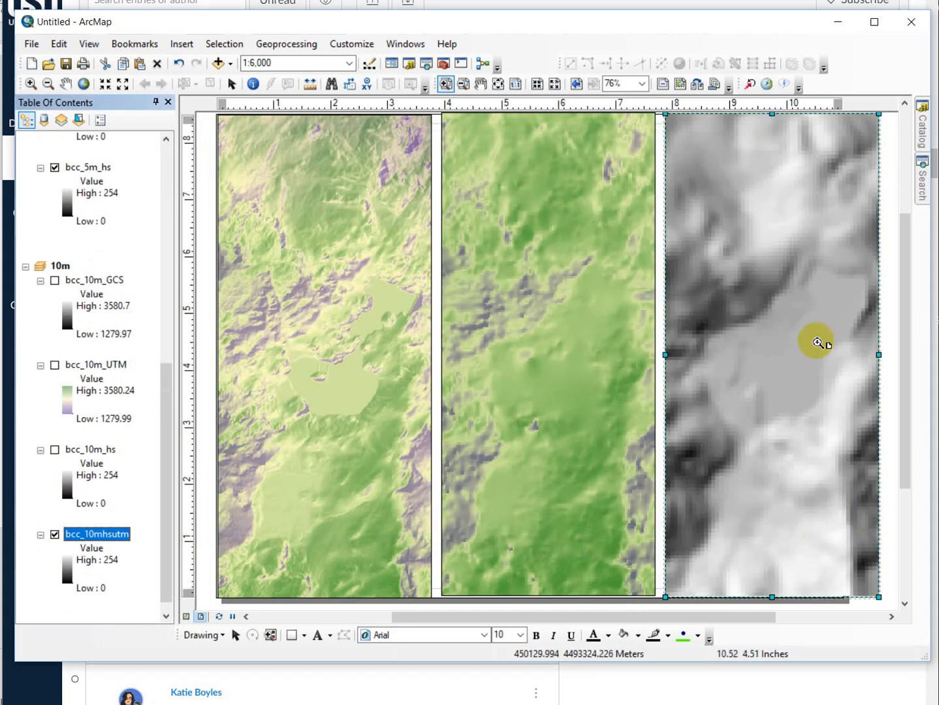